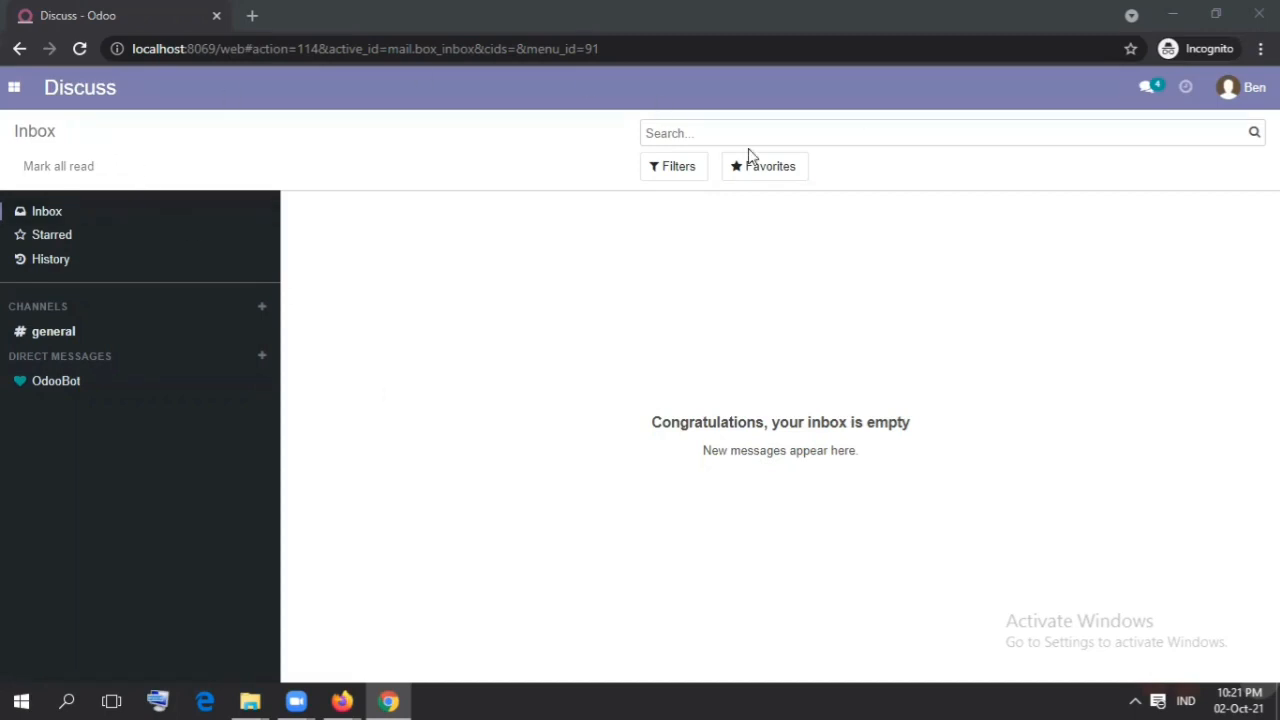
Step: Check which apps are available to the user in Chrome, then switch to Firefox and check the other user's apps
{"action": "left_click", "coordinate": [15, 90]}
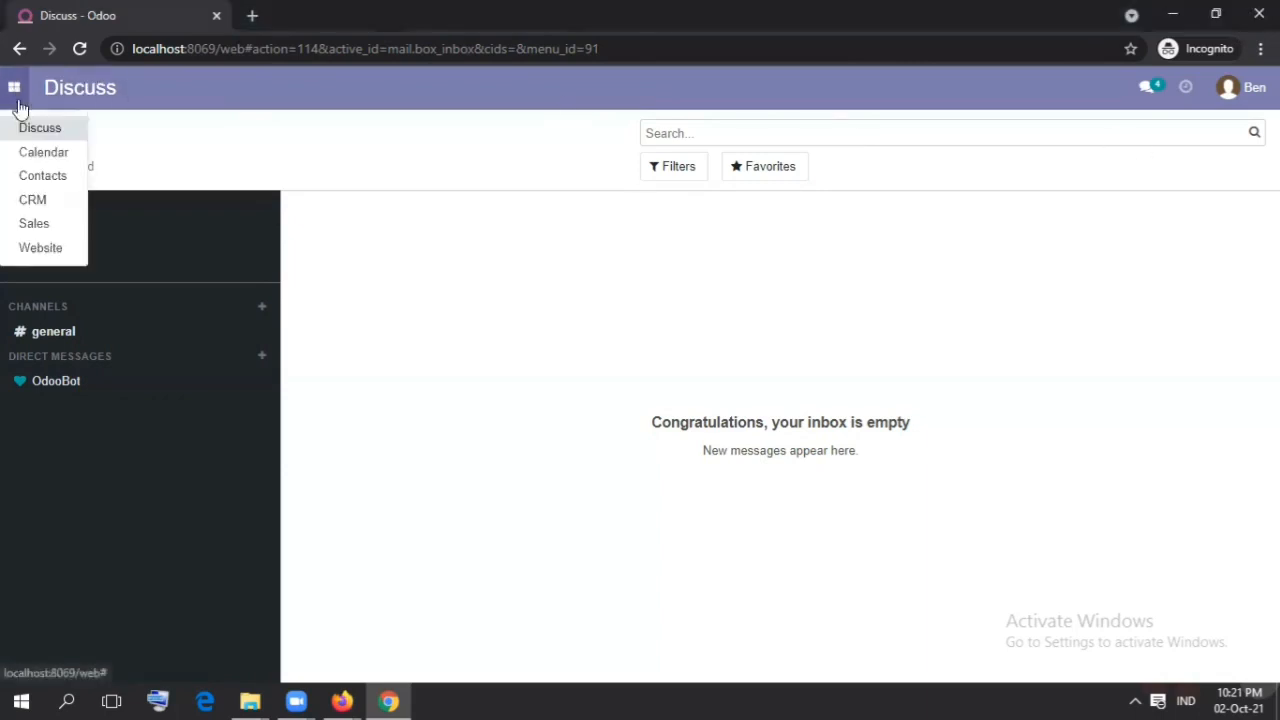
{"action": "left_click", "coordinate": [505, 328]}
{"action": "left_click", "coordinate": [345, 700]}
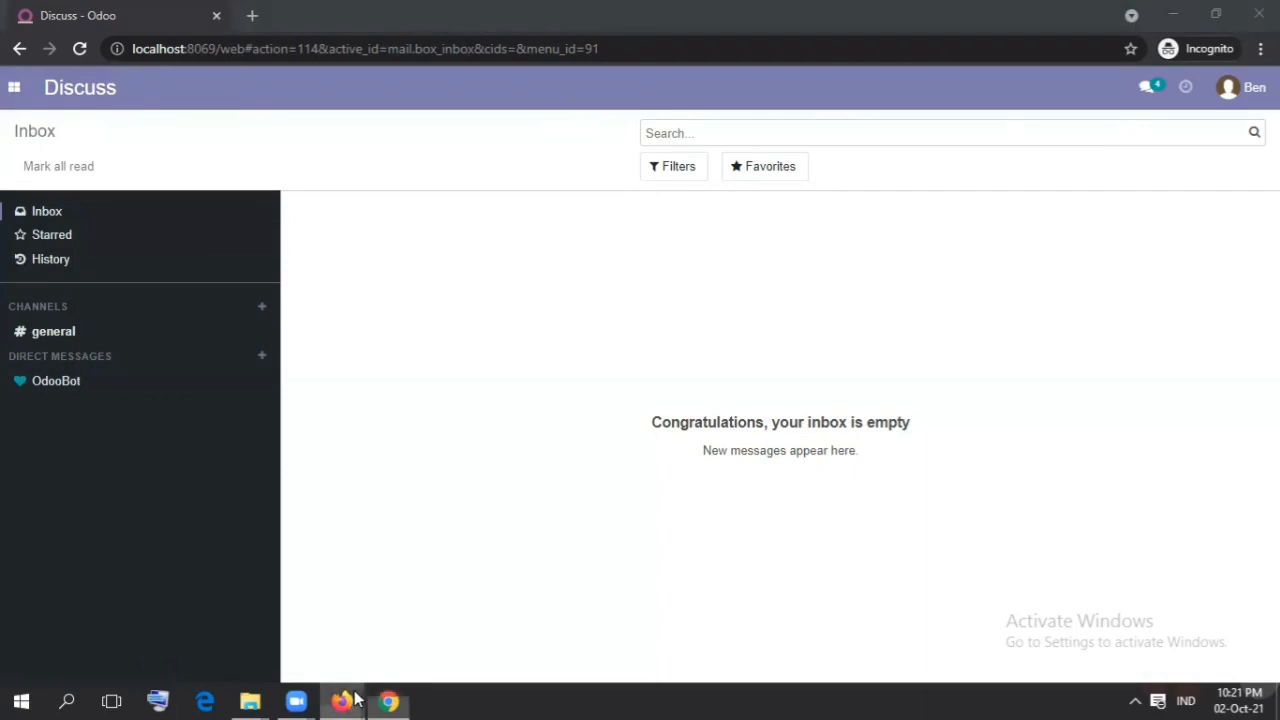
{"action": "left_click", "coordinate": [440, 651]}
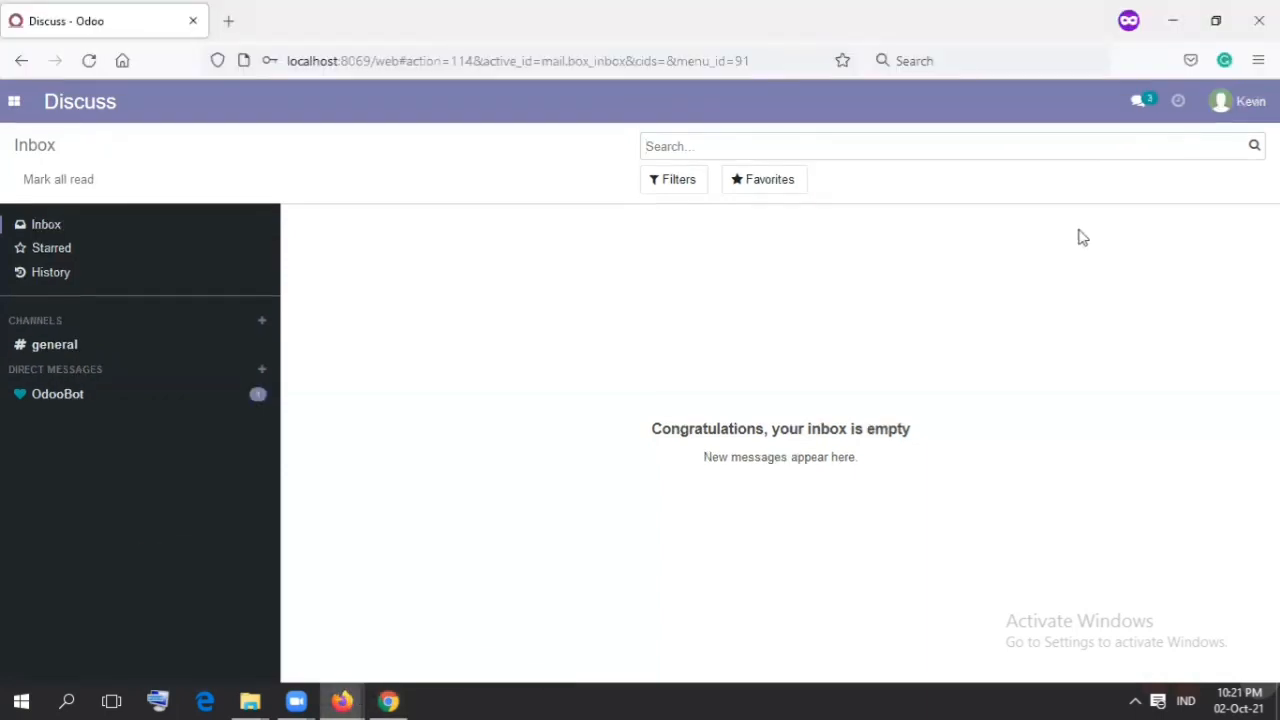
{"action": "left_click", "coordinate": [14, 101]}
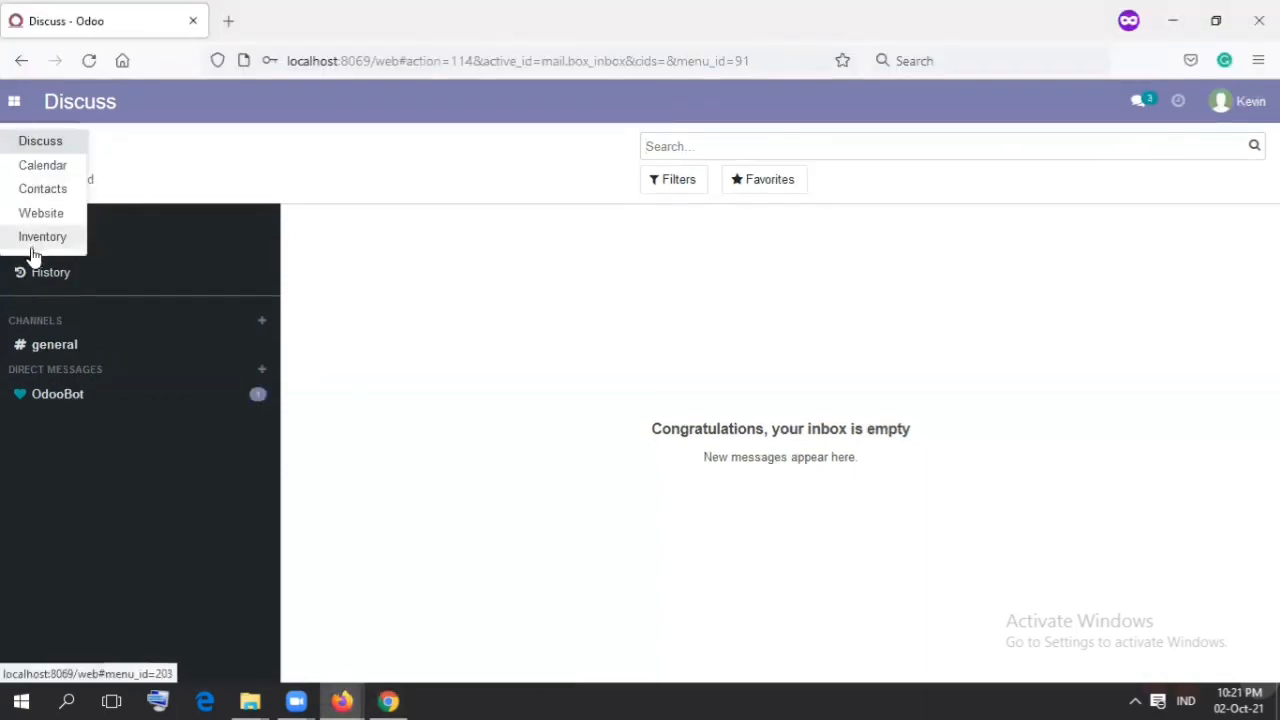
{"action": "left_click", "coordinate": [563, 386]}
Step: Switch back to the Chrome session and open the Sales app
{"action": "left_click", "coordinate": [406, 700]}
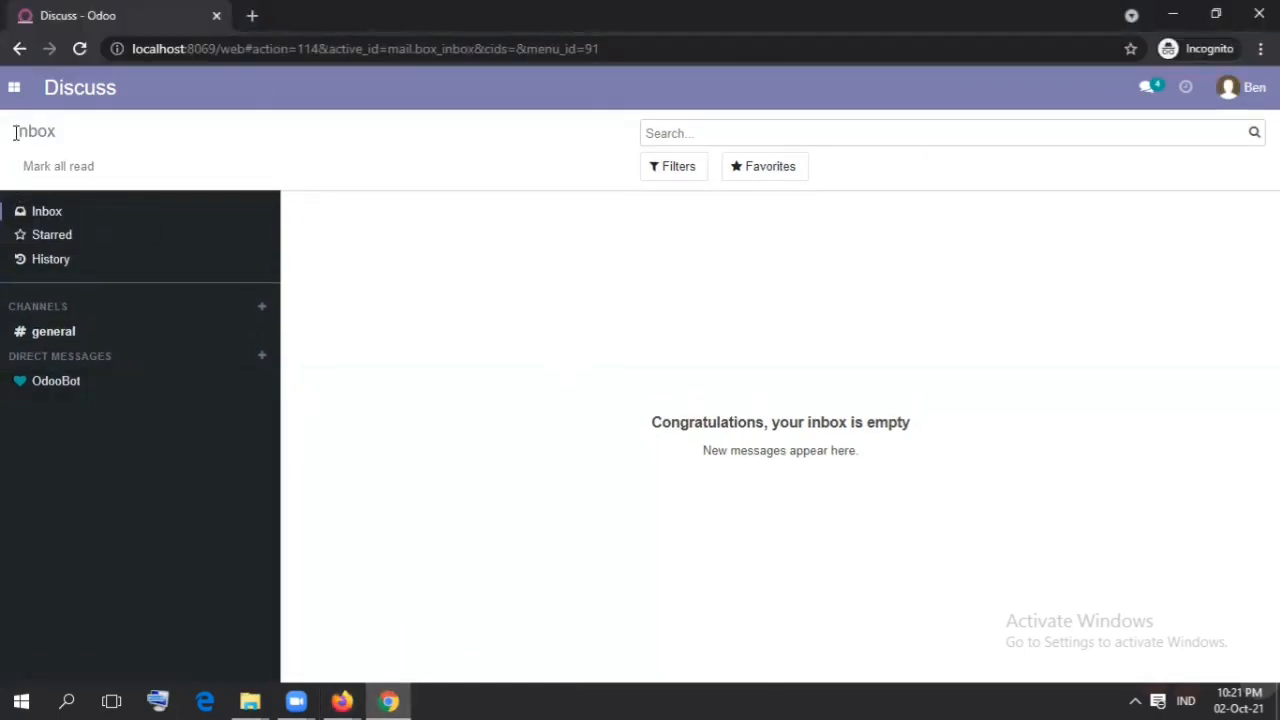
{"action": "left_click", "coordinate": [13, 87]}
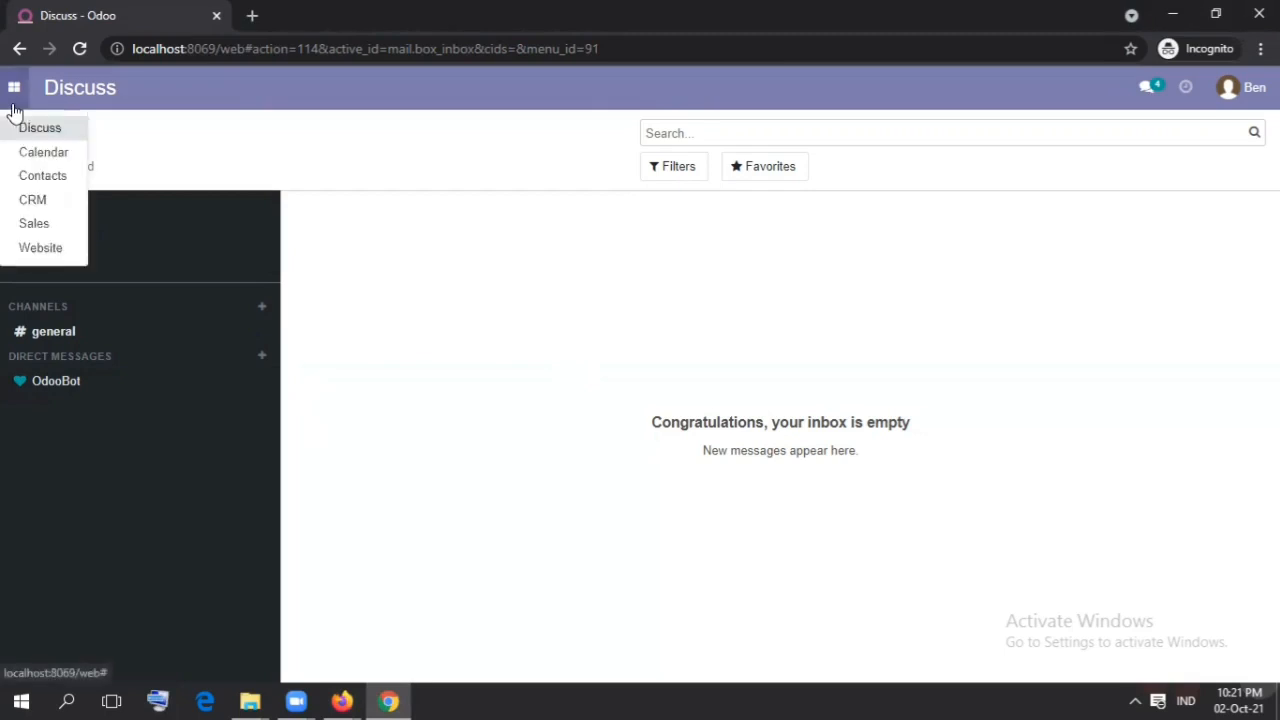
{"action": "left_click", "coordinate": [37, 223]}
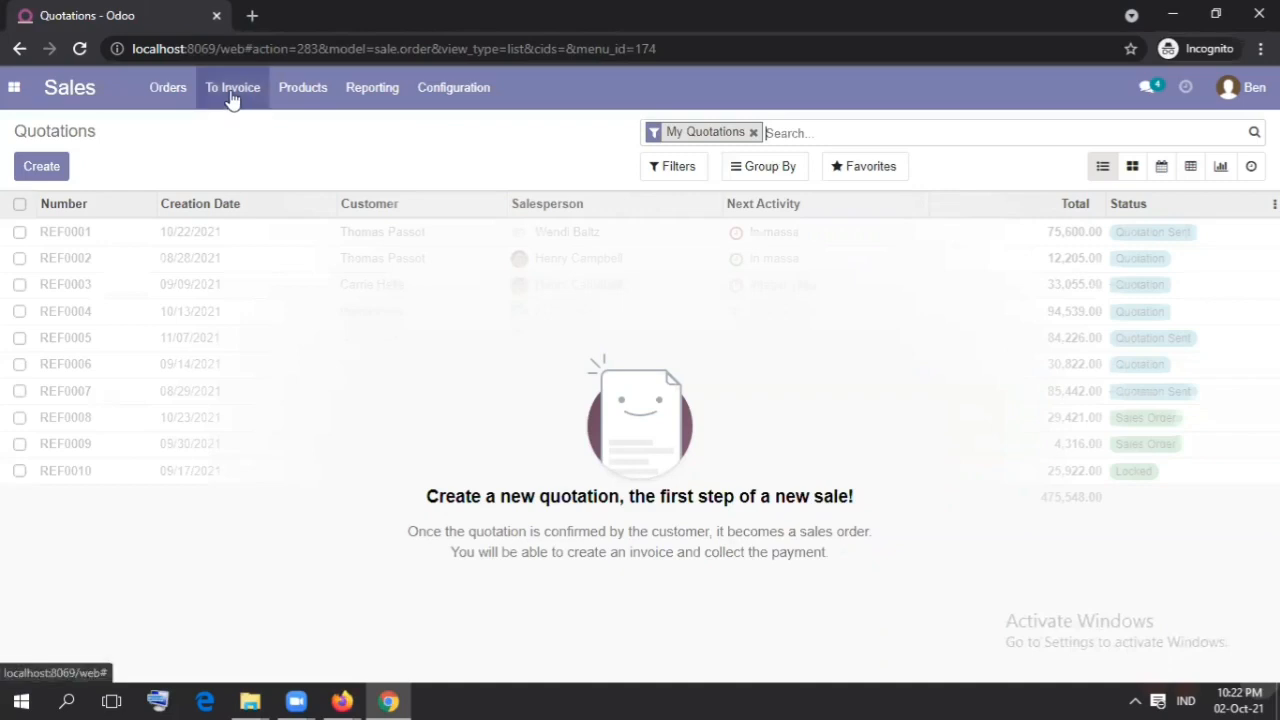
Step: Look through the Sales product catalog down to its last products and their on-hand quantities
{"action": "left_click", "coordinate": [326, 96]}
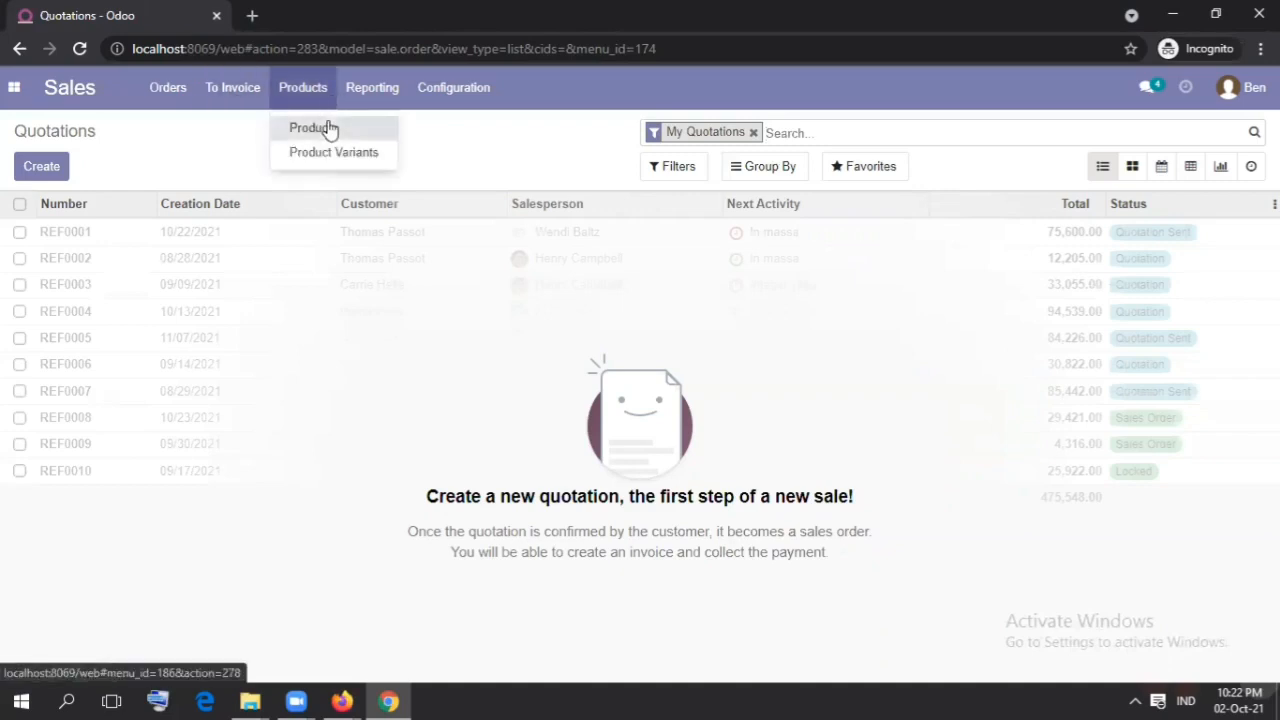
{"action": "left_click", "coordinate": [329, 128]}
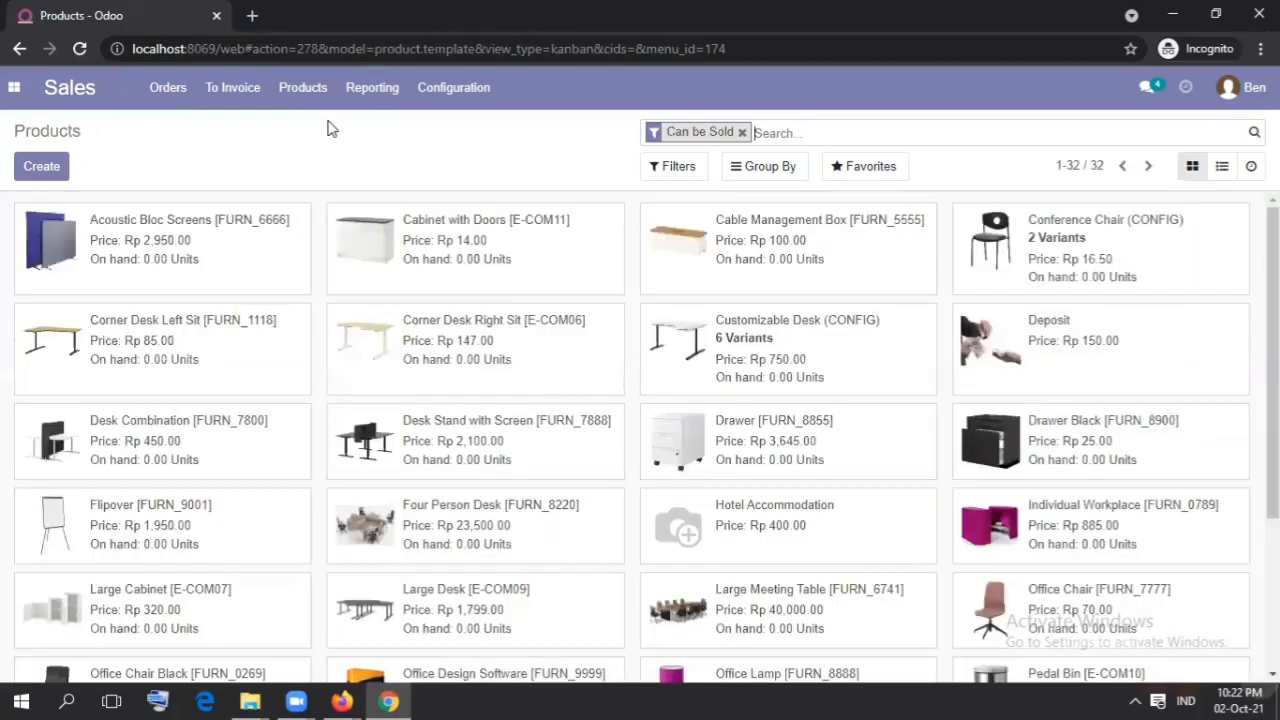
{"action": "scroll", "coordinate": [826, 550], "scroll_direction": "down", "scroll_amount": 3}
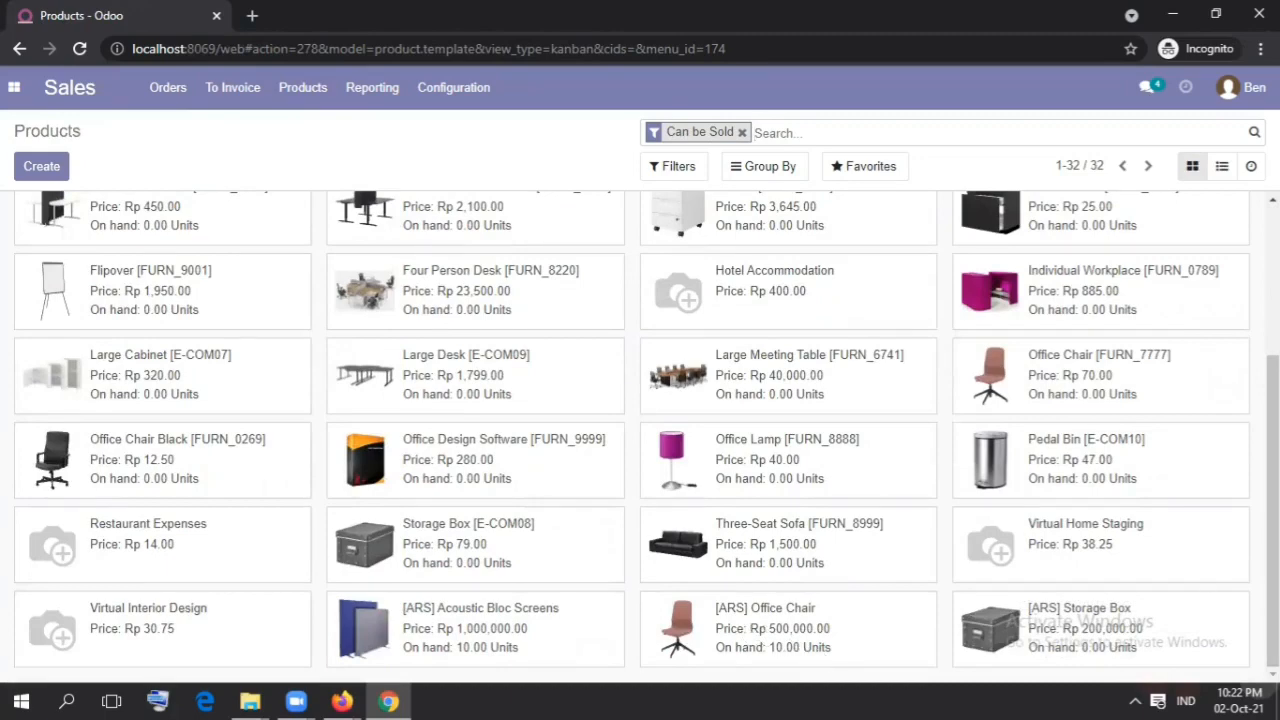
{"action": "left_click_drag", "start_coordinate": [1277, 510], "coordinate": [1277, 355]}
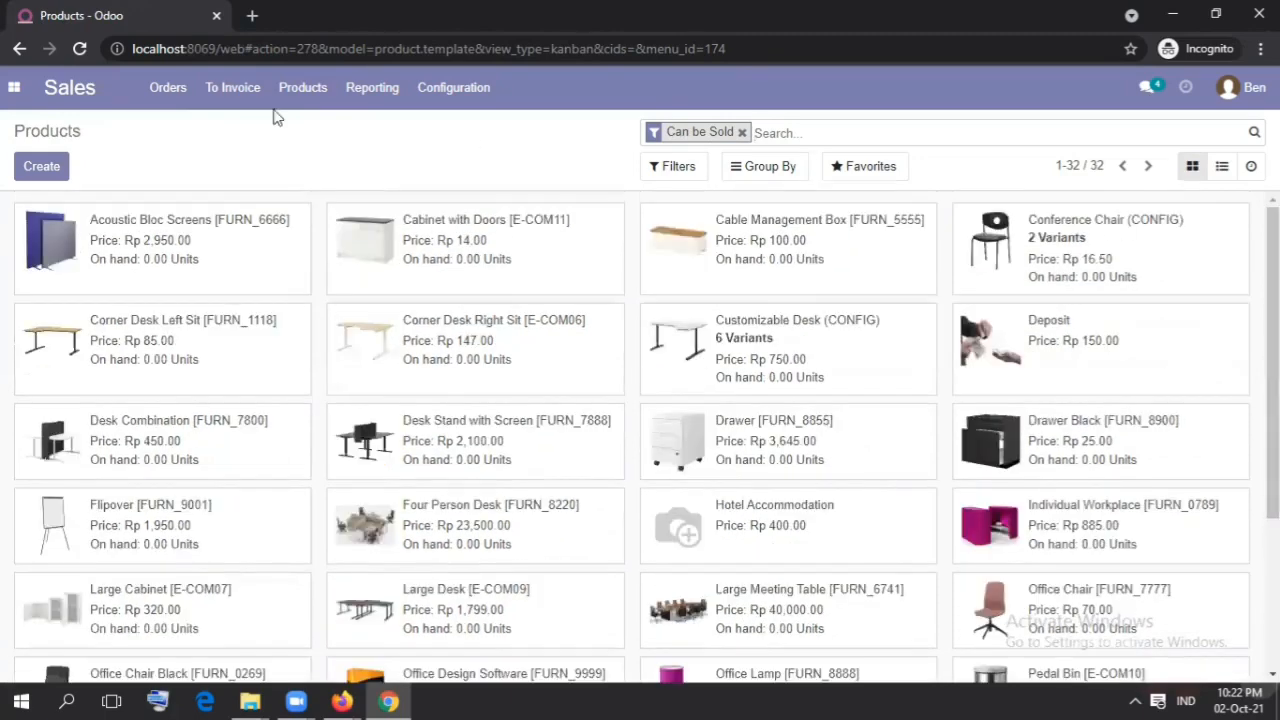
Step: Create a new sales quotation with Deco Addict as the customer
{"action": "left_click", "coordinate": [176, 92]}
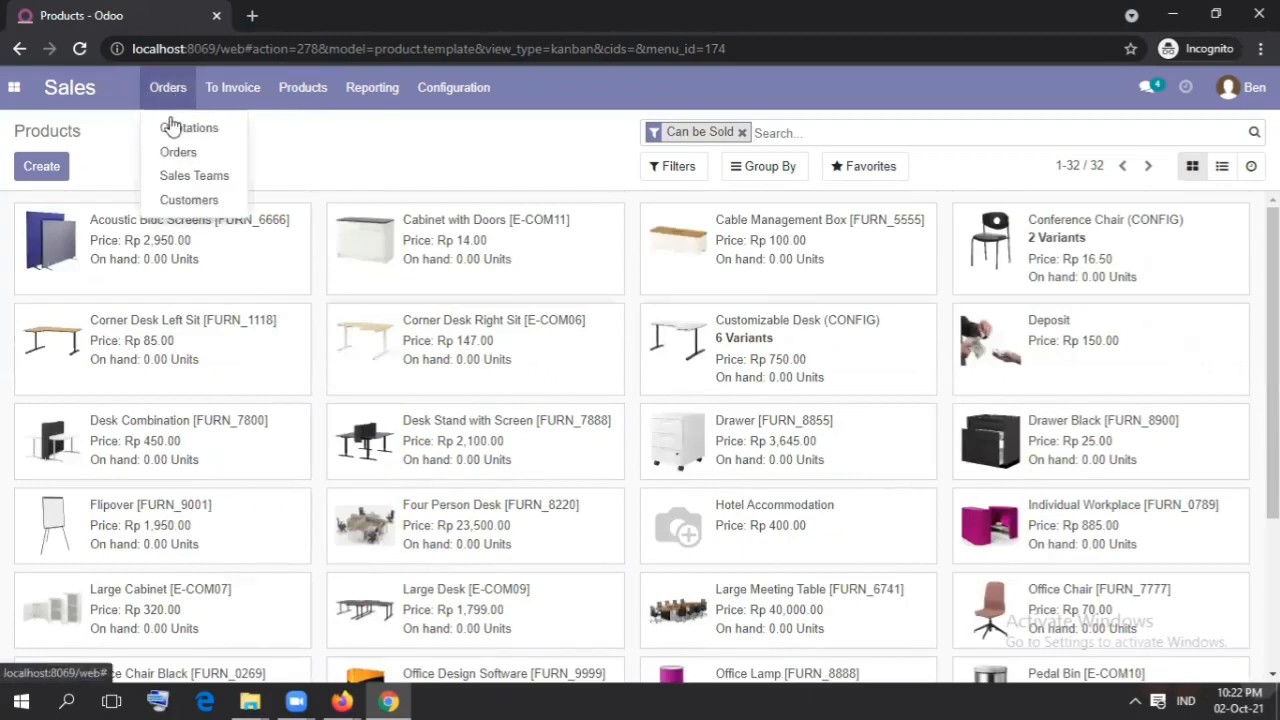
{"action": "left_click", "coordinate": [172, 130]}
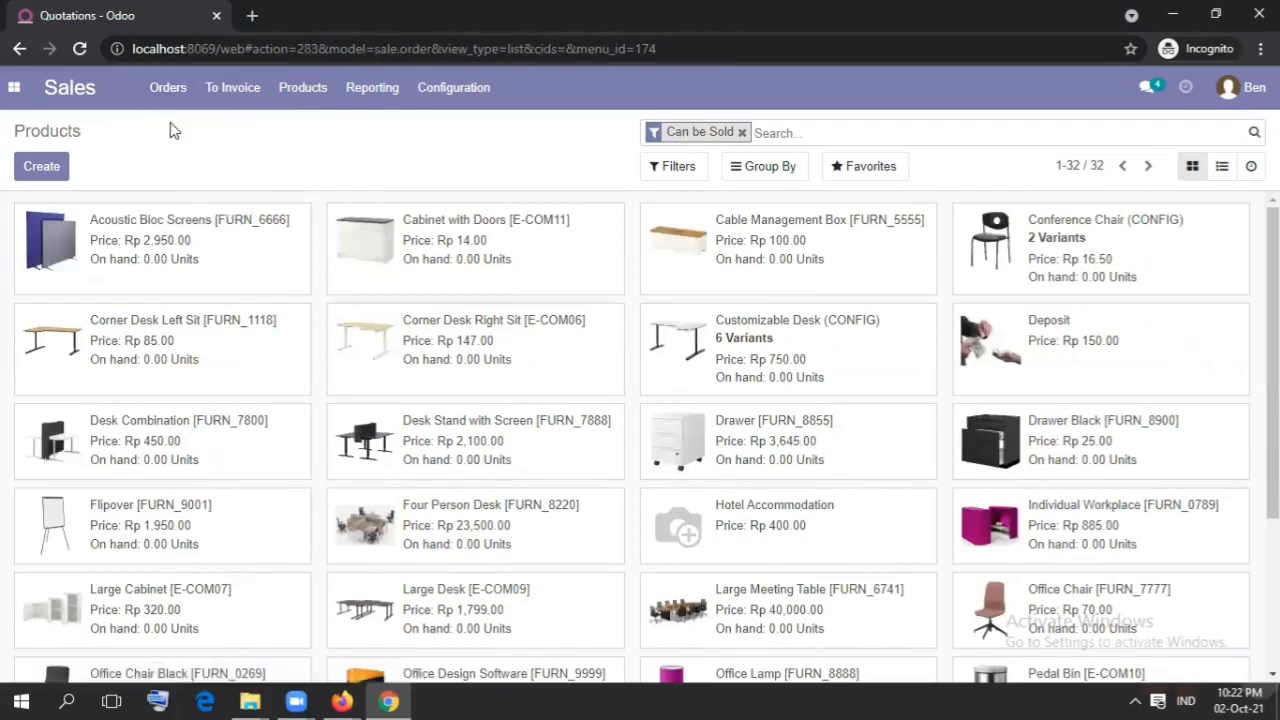
{"action": "left_click", "coordinate": [169, 90]}
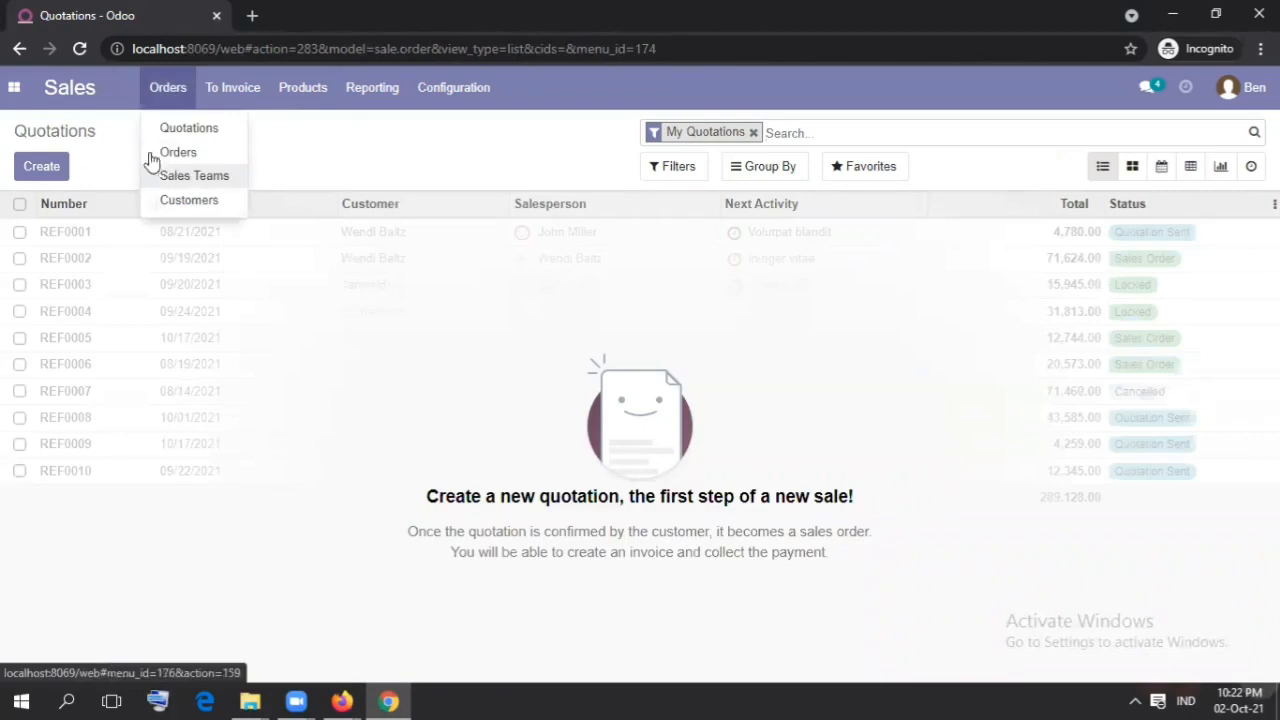
{"action": "left_click", "coordinate": [52, 179]}
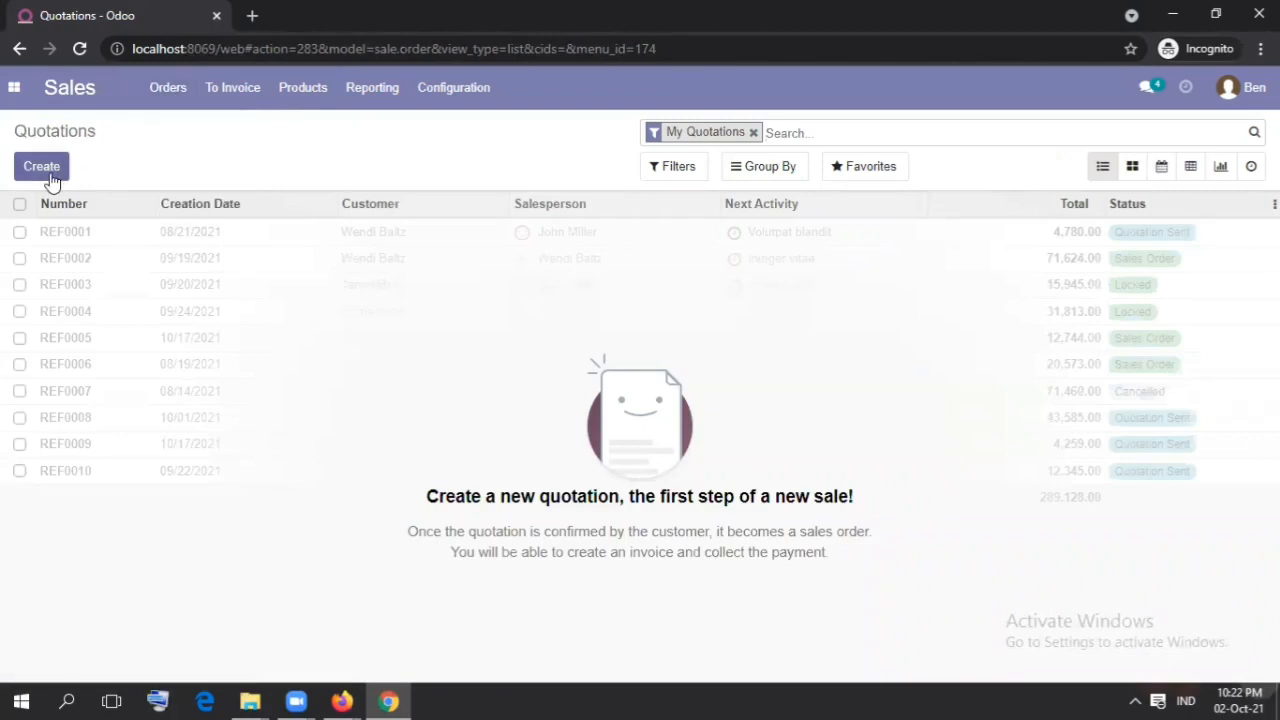
{"action": "left_click", "coordinate": [52, 179]}
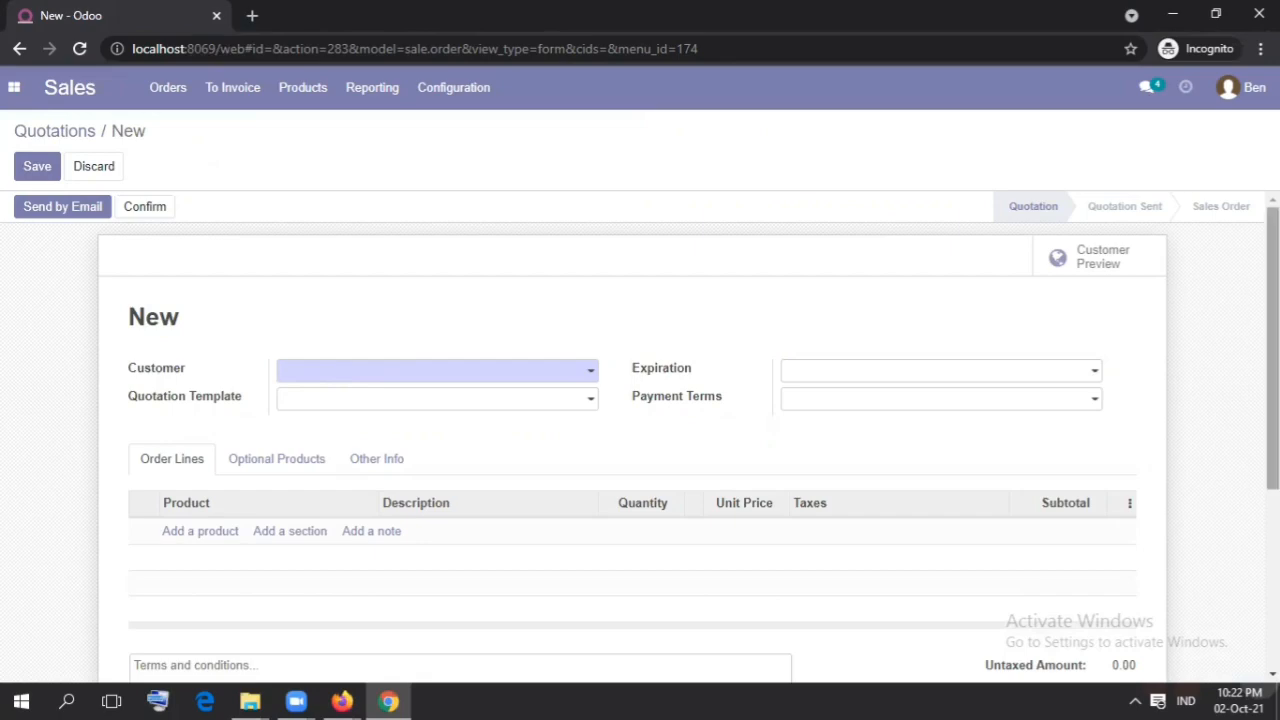
{"action": "scroll", "coordinate": [1272, 400], "scroll_direction": "down", "scroll_amount": 1}
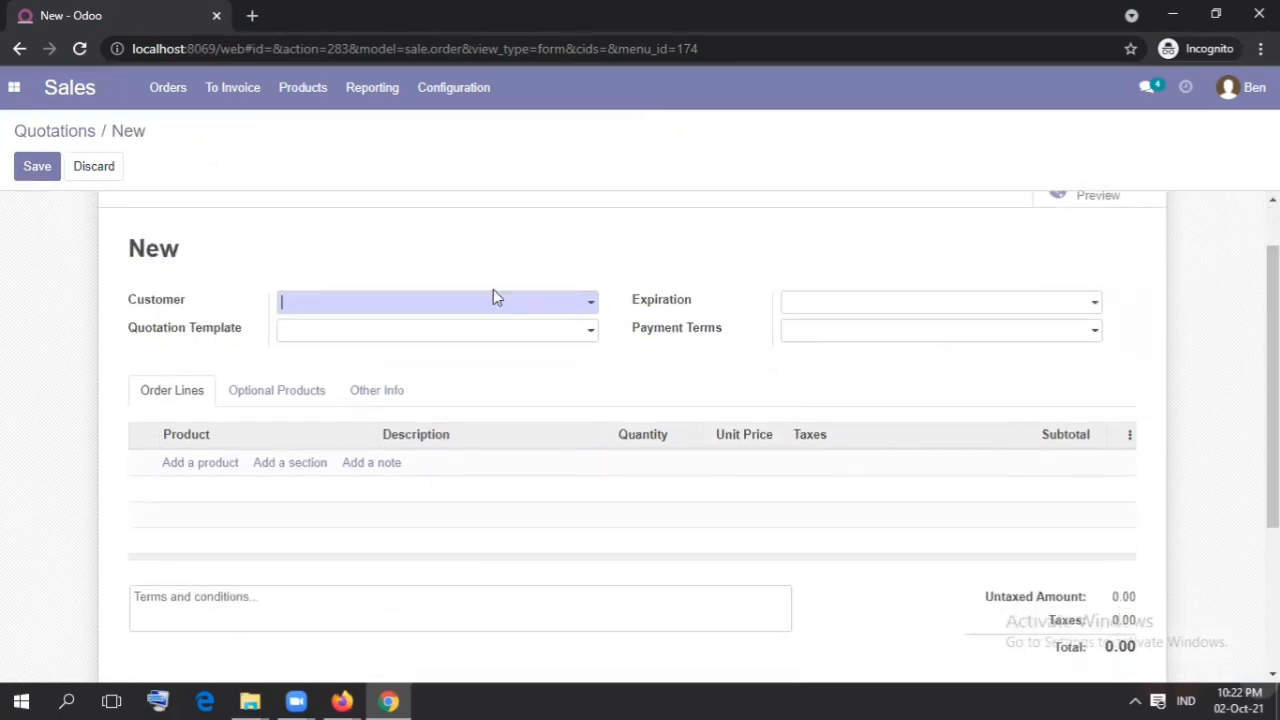
{"action": "type", "text": "de"}
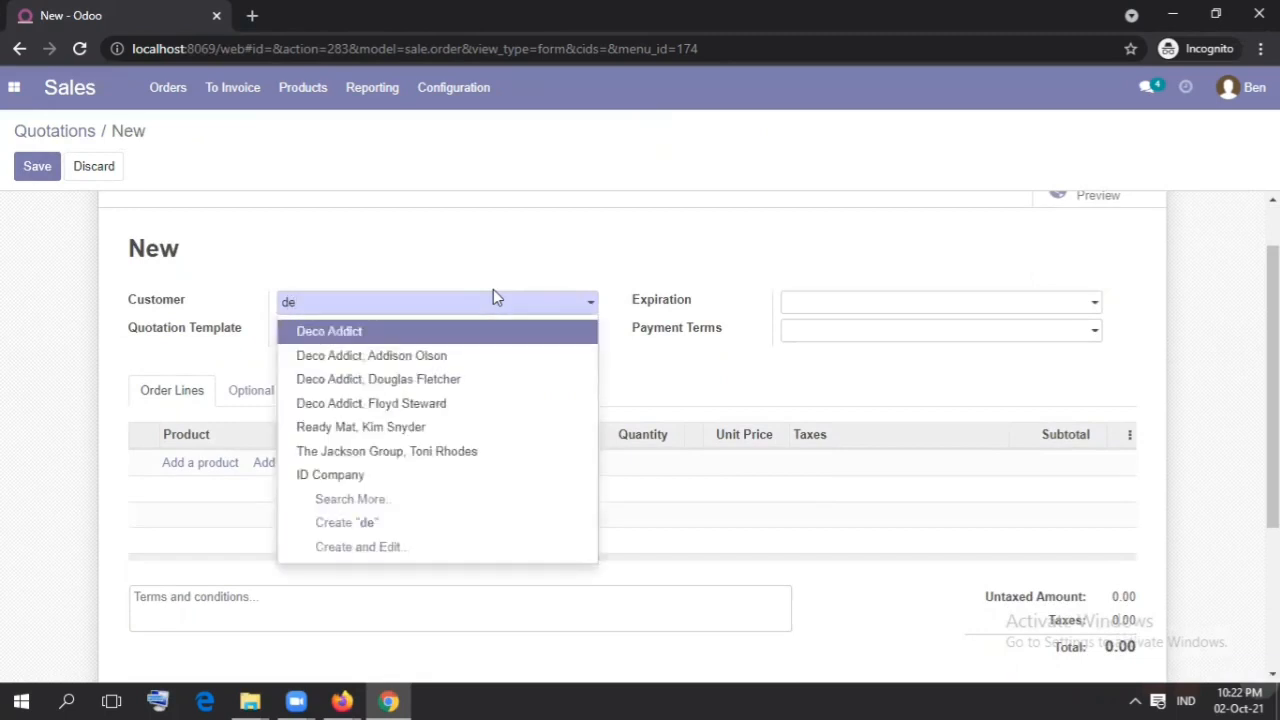
{"action": "key", "text": "Return"}
Step: Set the quotation's expiration to 10/09/2021 and its payment terms to 15 Days
{"action": "left_click", "coordinate": [811, 303]}
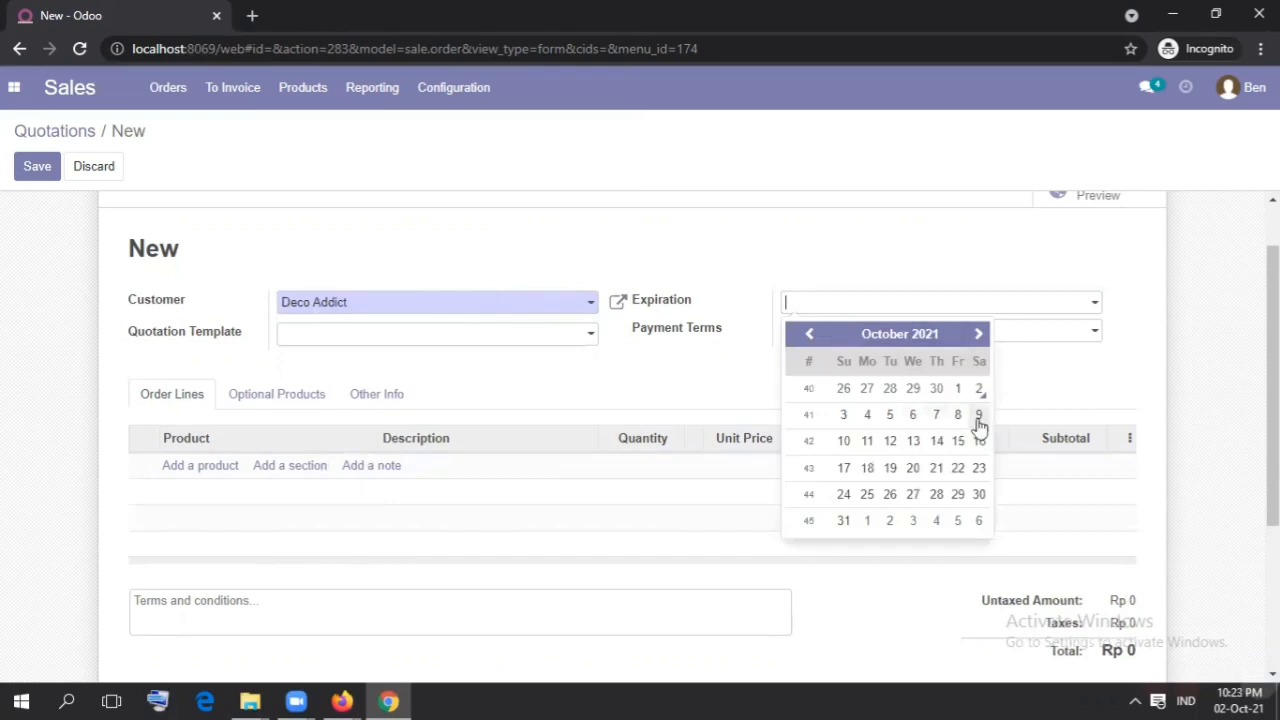
{"action": "left_click", "coordinate": [978, 414]}
{"action": "left_click", "coordinate": [803, 338]}
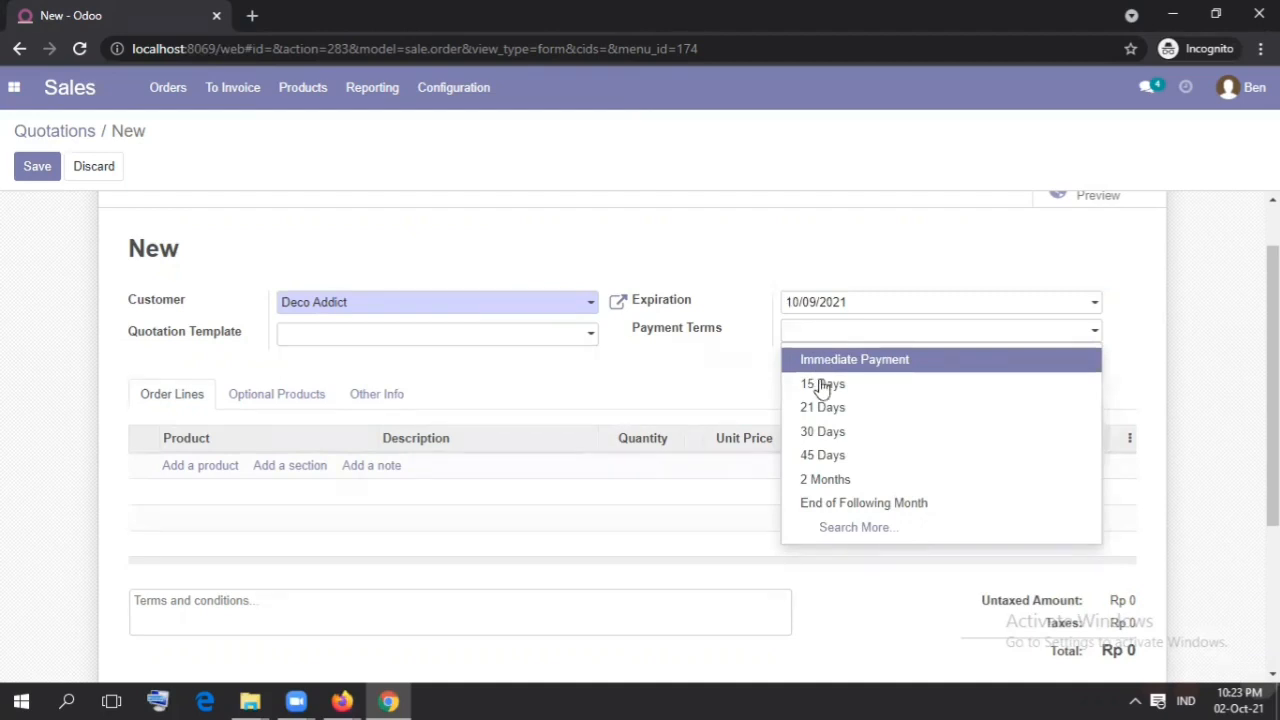
{"action": "left_click", "coordinate": [822, 390]}
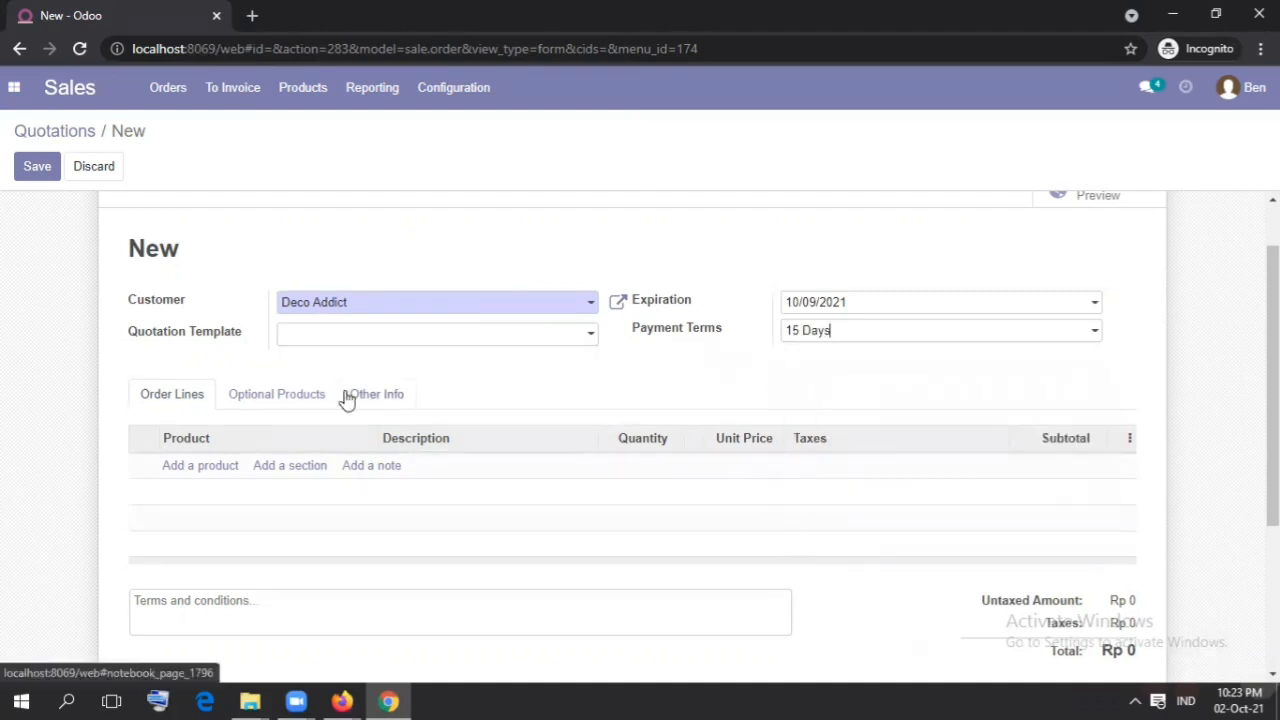
Step: Add an order line for [ARS] Acoustic Bloc Screens with a quantity of 8
{"action": "left_click", "coordinate": [199, 476]}
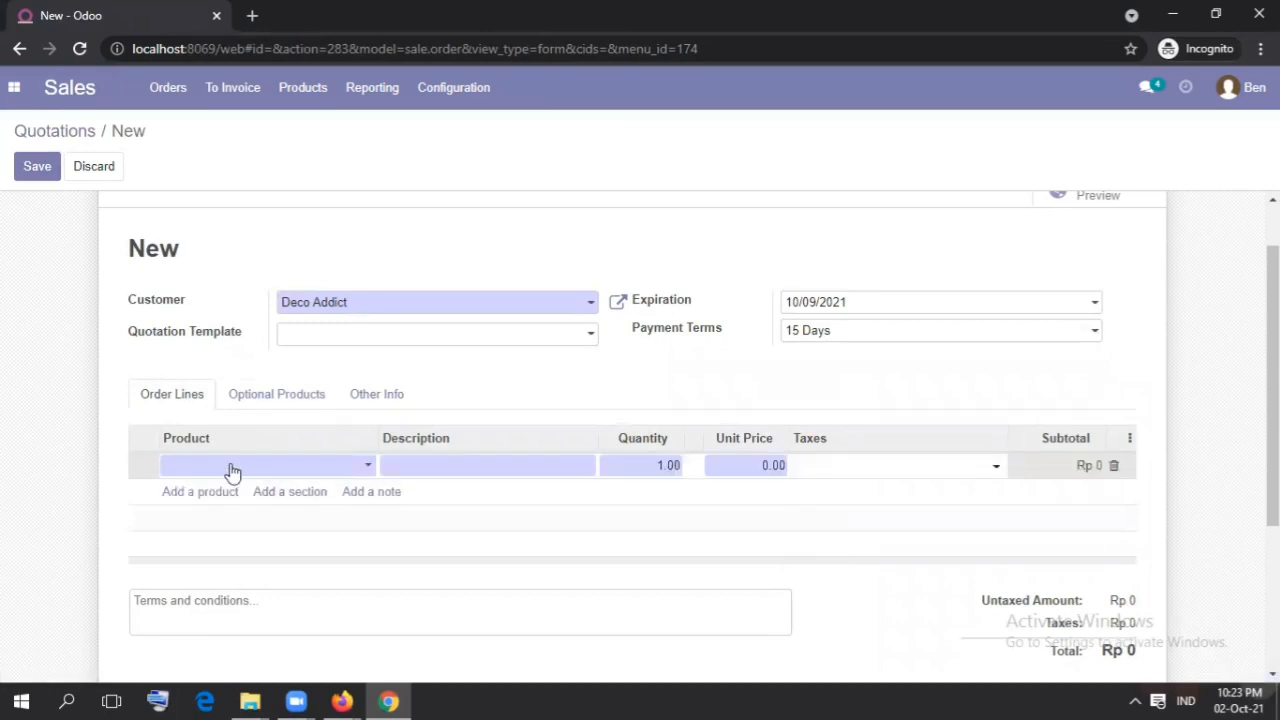
{"action": "type", "text": "ars"}
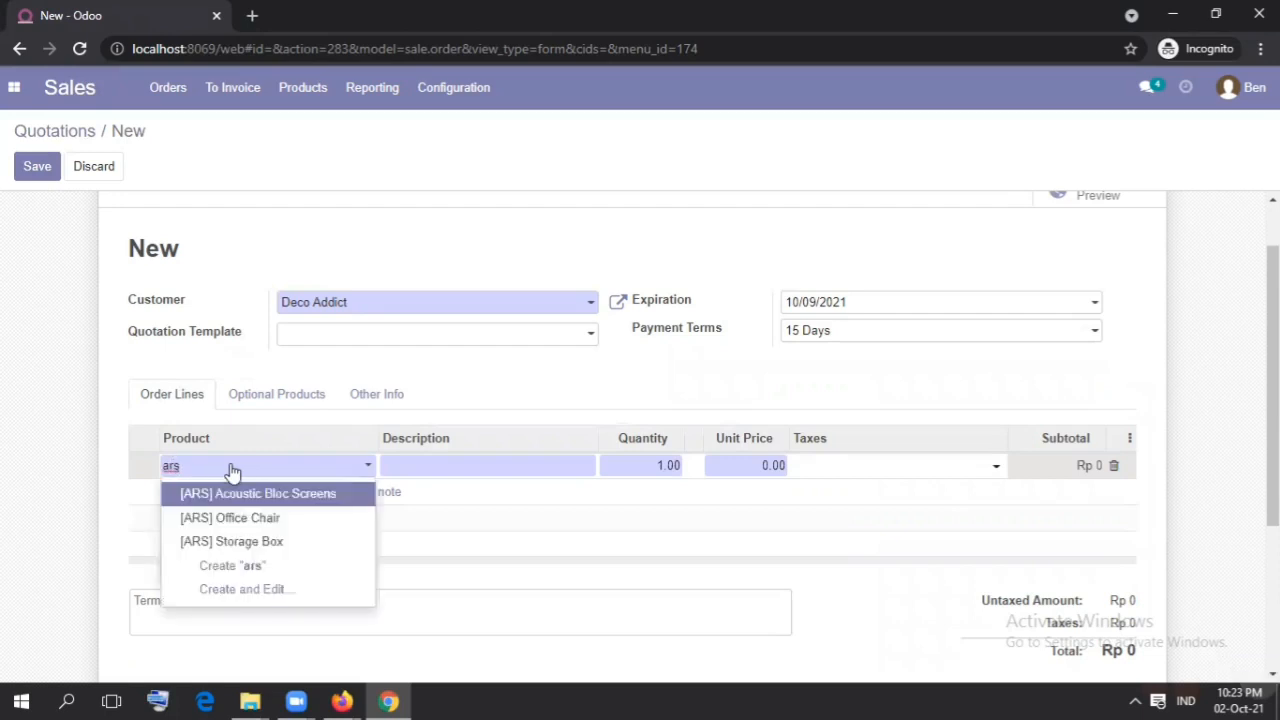
{"action": "left_click", "coordinate": [240, 500]}
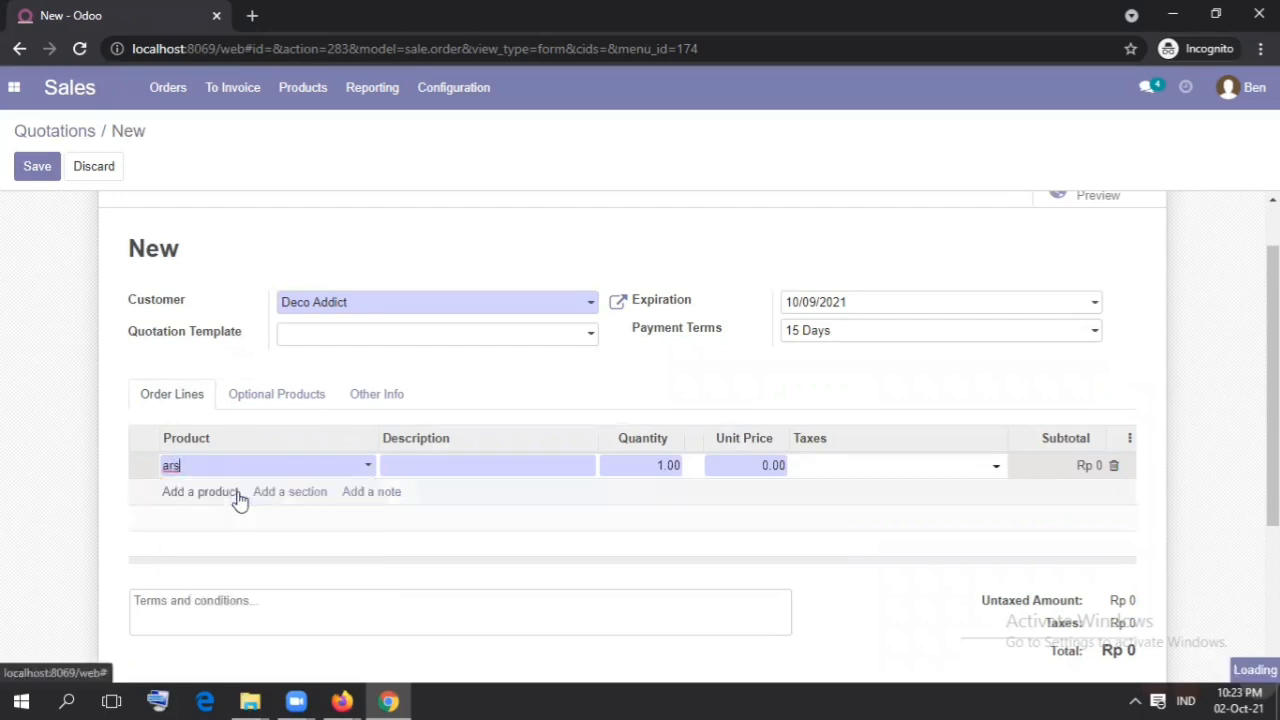
{"action": "left_click", "coordinate": [642, 466]}
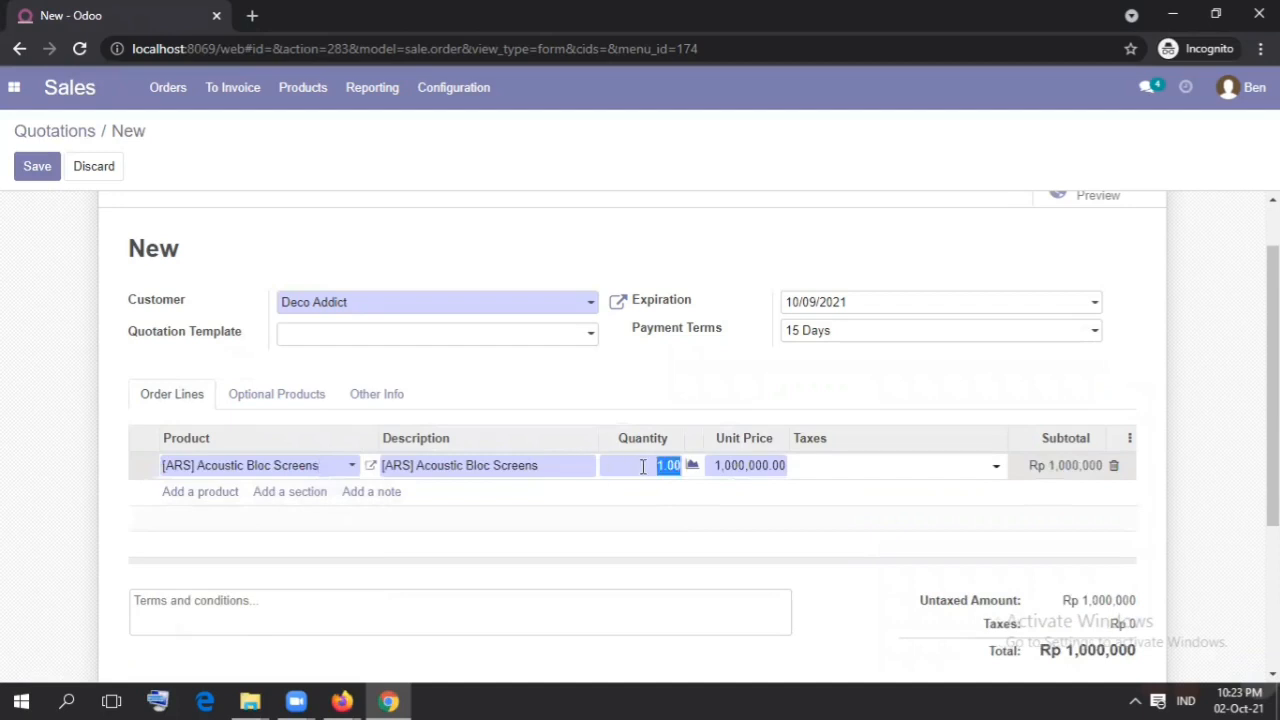
{"action": "type", "text": "8"}
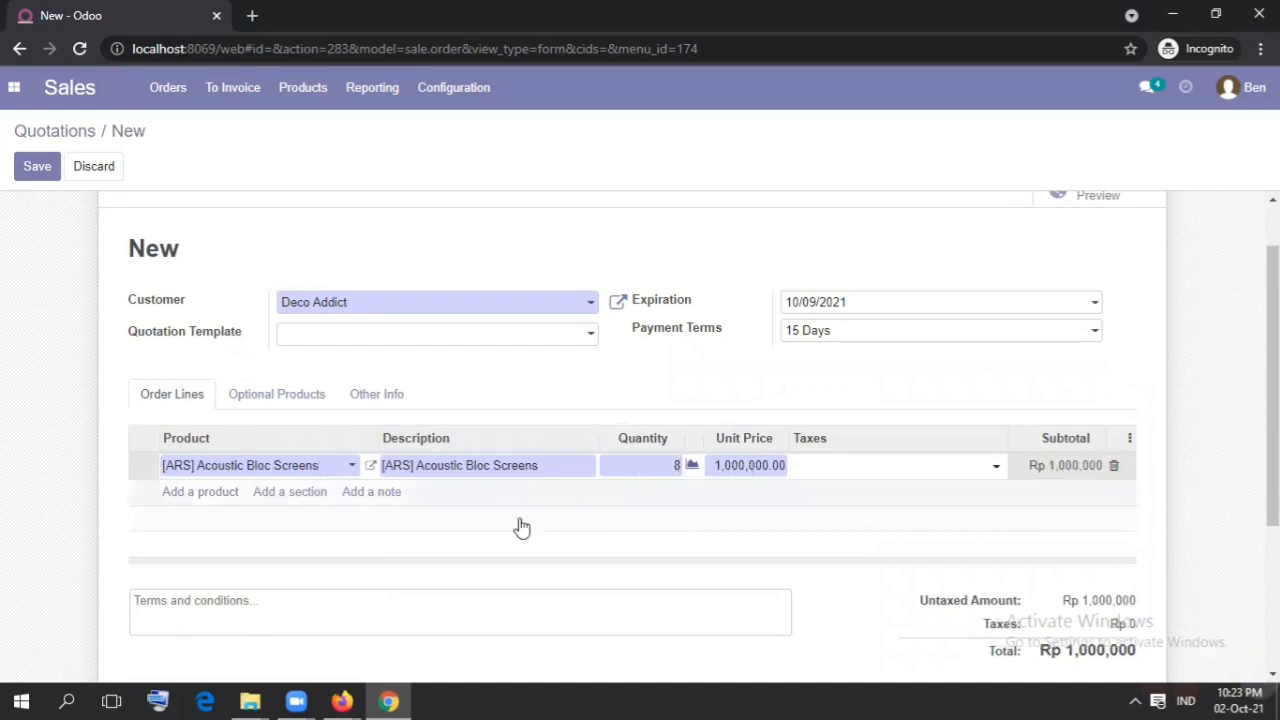
Step: Add a second order line for [ARS] Office Chair with a quantity of 8 and save the quotation
{"action": "left_click", "coordinate": [220, 493]}
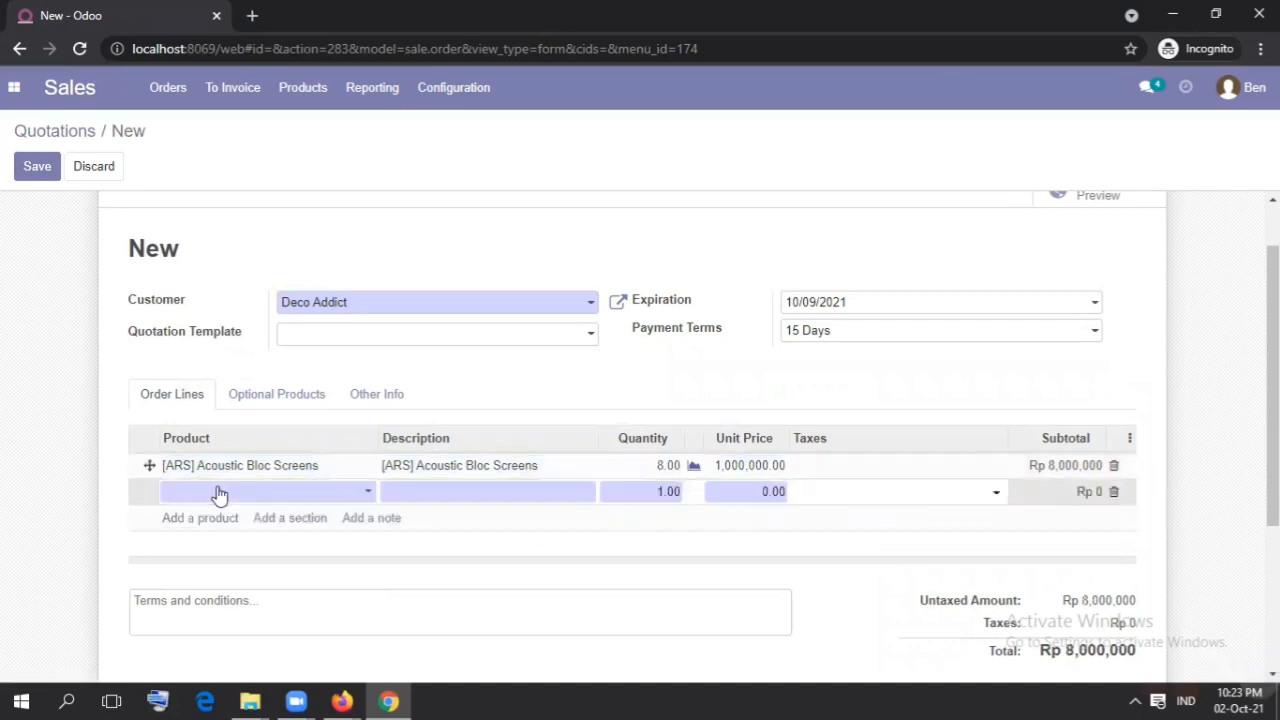
{"action": "type", "text": "ars"}
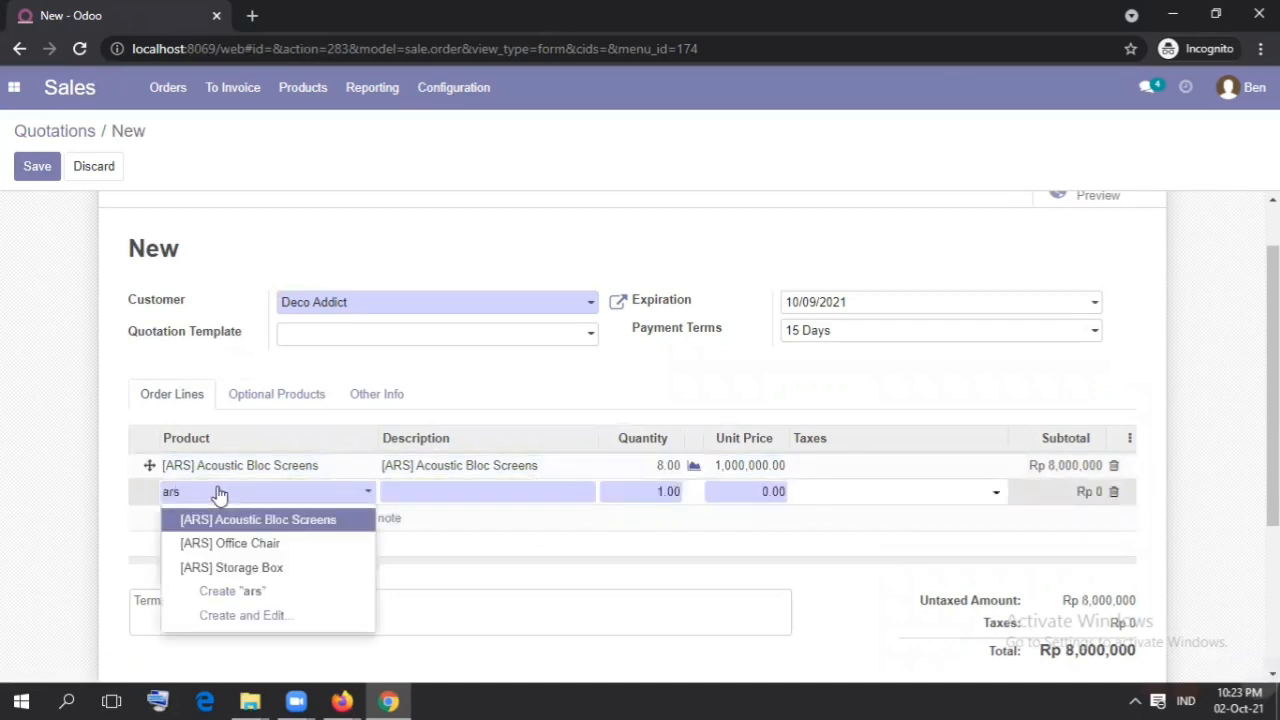
{"action": "left_click", "coordinate": [226, 543]}
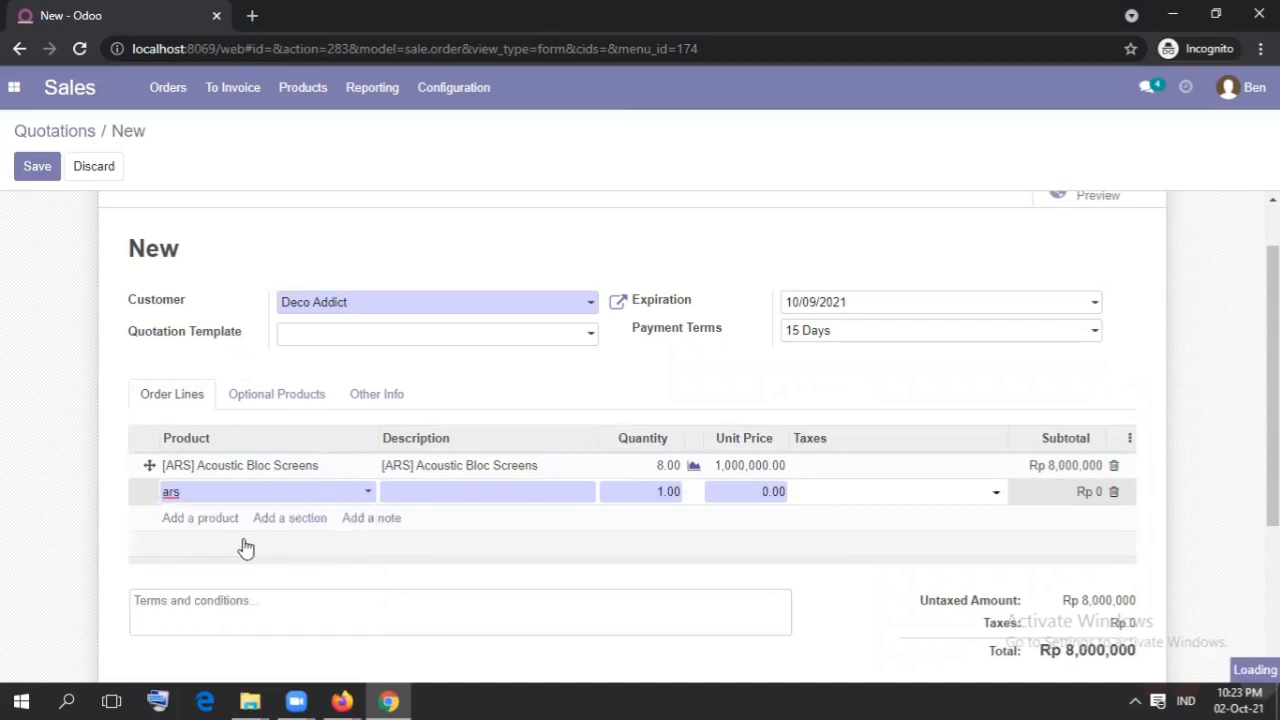
{"action": "double_click", "coordinate": [664, 491]}
{"action": "type", "text": "8"}
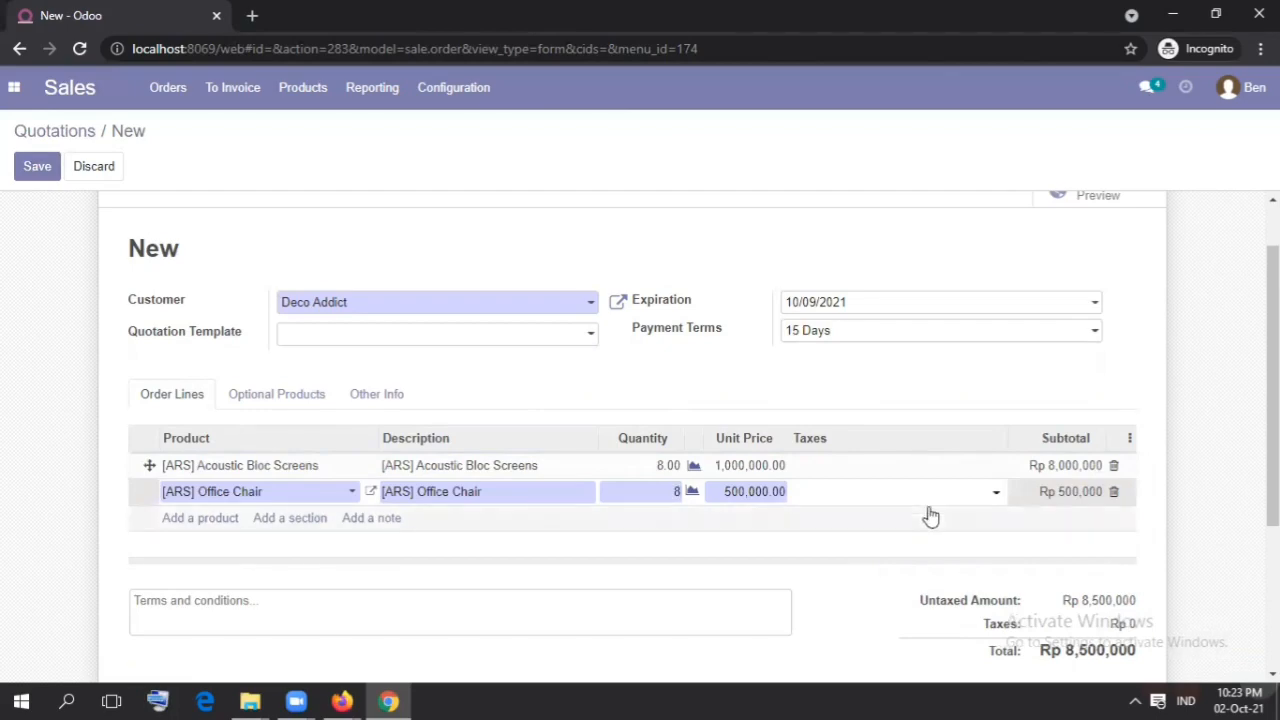
{"action": "scroll", "coordinate": [1273, 380], "scroll_direction": "down", "scroll_amount": 2}
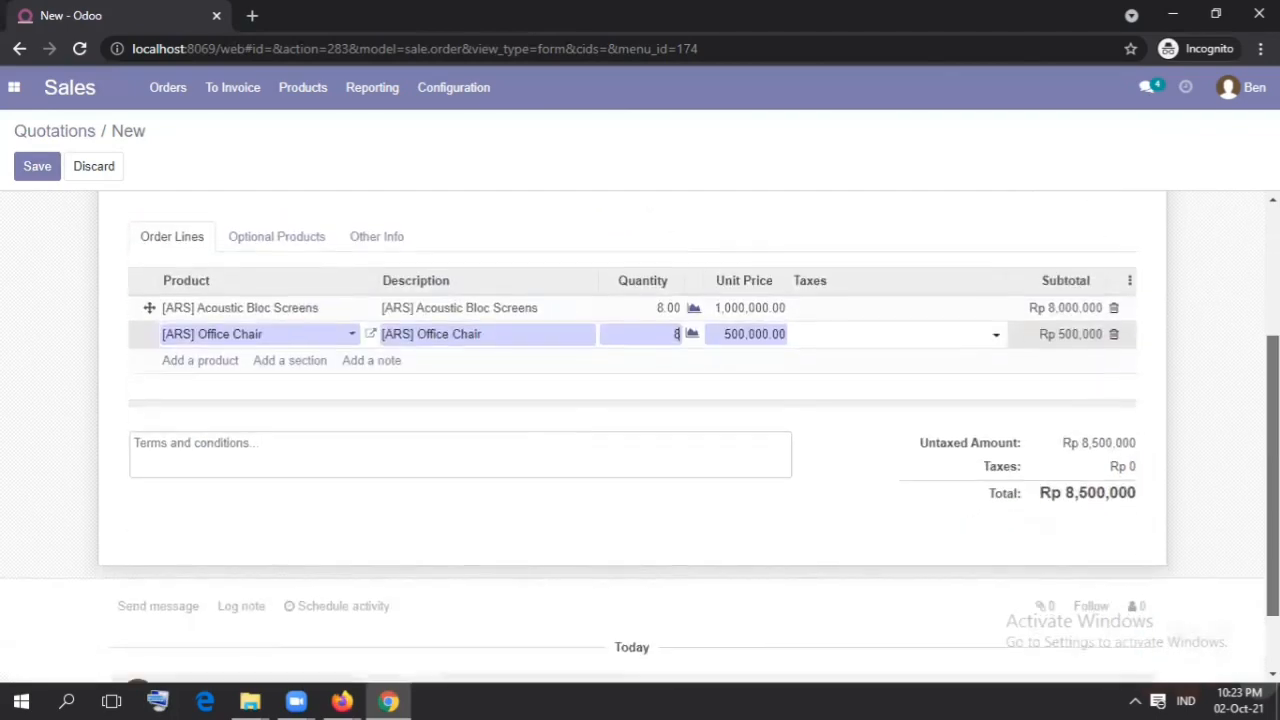
{"action": "scroll", "coordinate": [1273, 380], "scroll_direction": "up", "scroll_amount": 4}
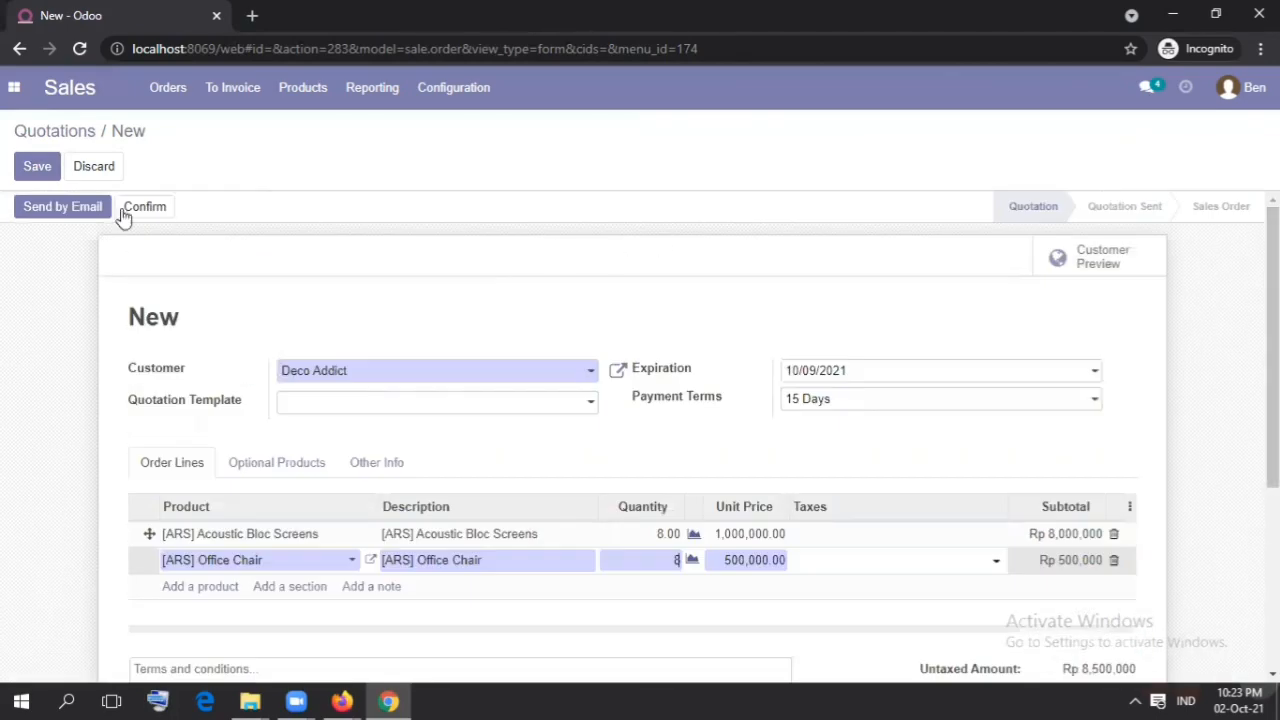
{"action": "left_click", "coordinate": [28, 172]}
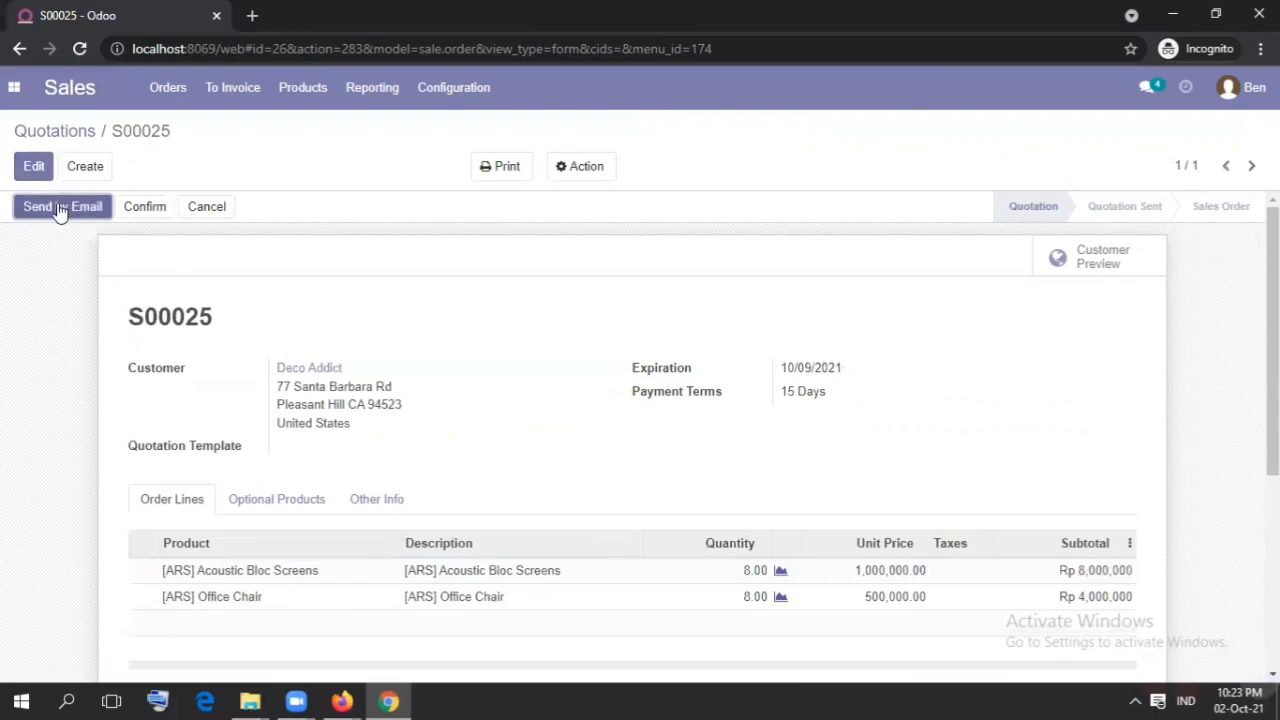
Step: Send the quotation by email to Deco Addict with the prepared message and the attached quotation PDF
{"action": "left_click", "coordinate": [58, 206]}
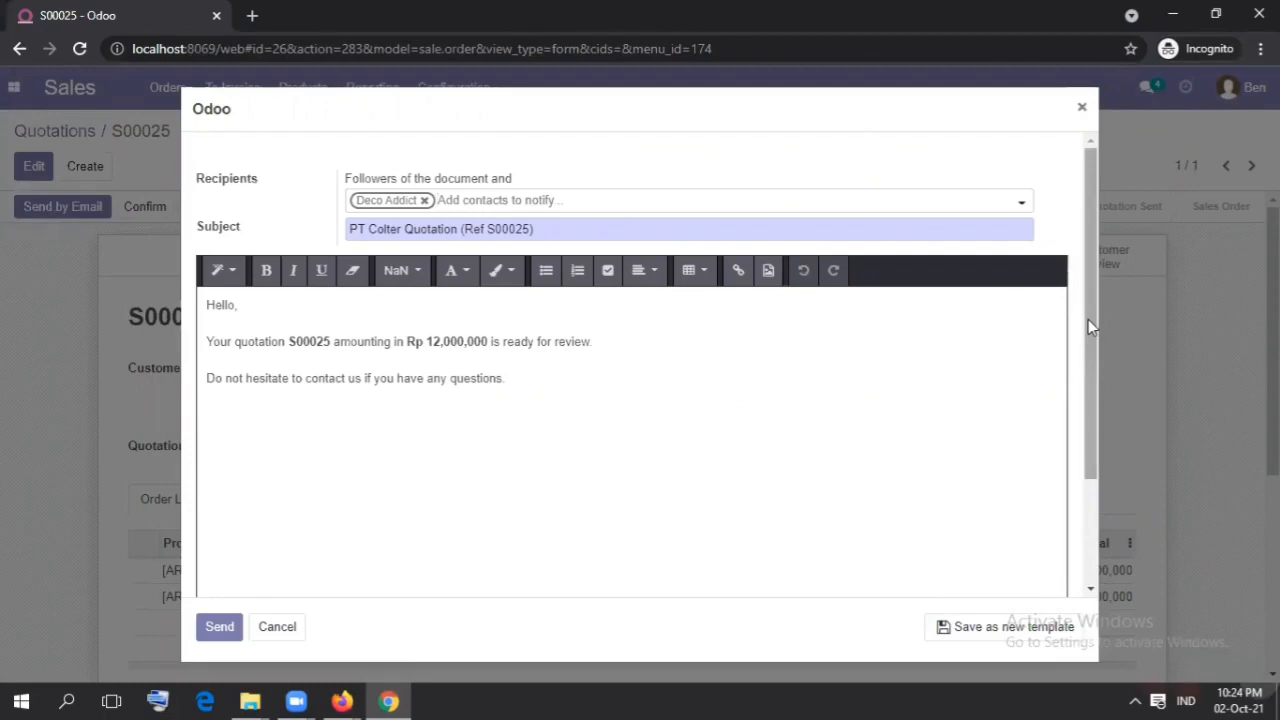
{"action": "left_click_drag", "start_coordinate": [1088, 319], "coordinate": [1091, 434]}
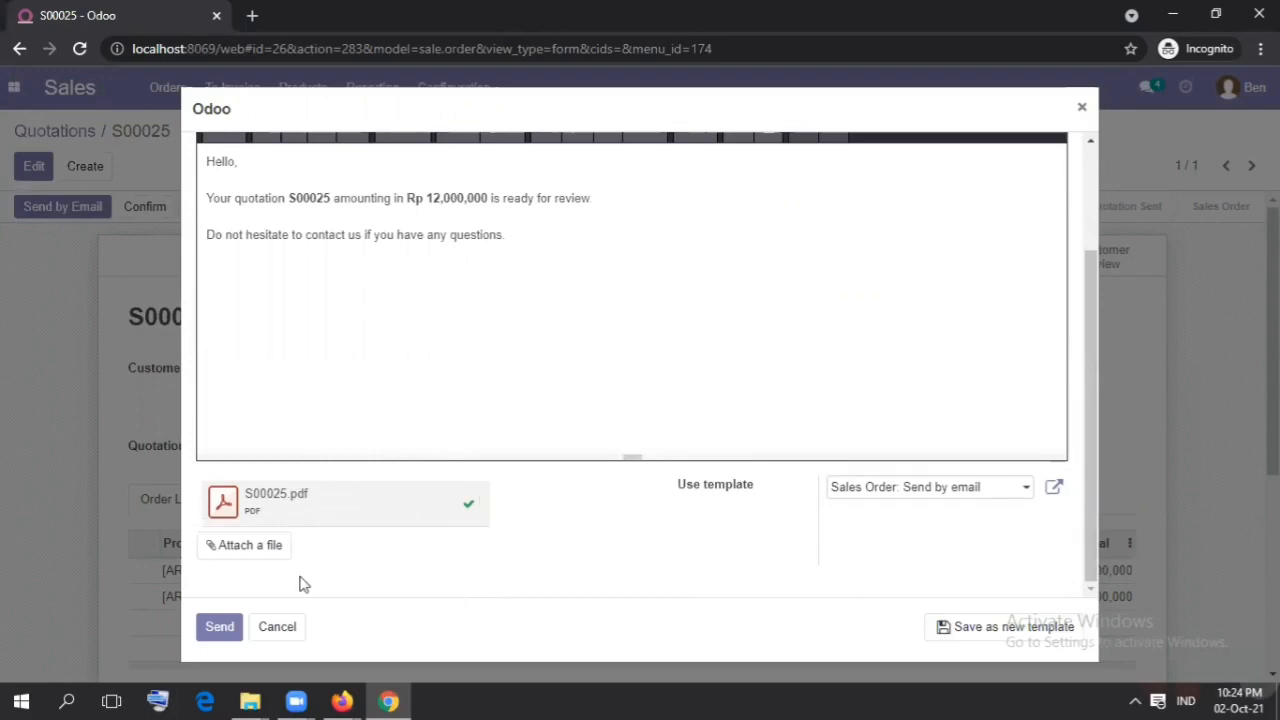
{"action": "left_click", "coordinate": [229, 632]}
{"action": "left_click", "coordinate": [220, 627]}
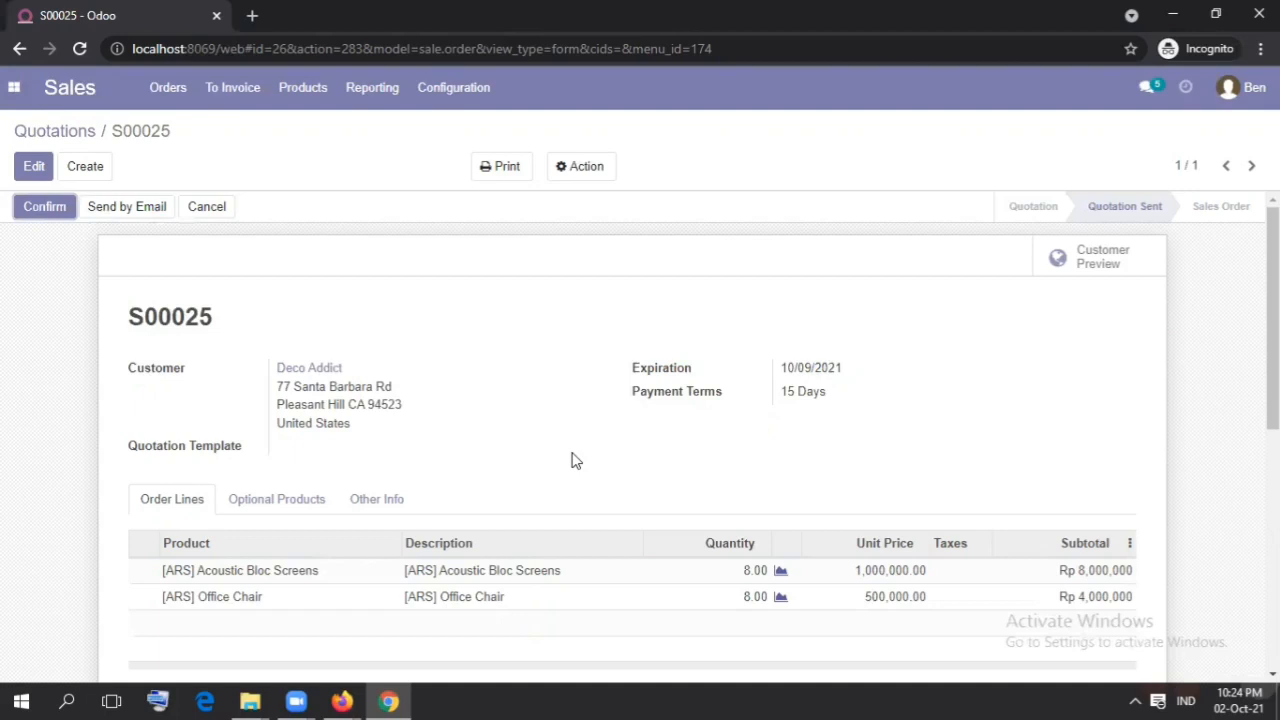
Step: Confirm the Deco Addict quotation as a sales order and review its total and message log
{"action": "left_click", "coordinate": [57, 216]}
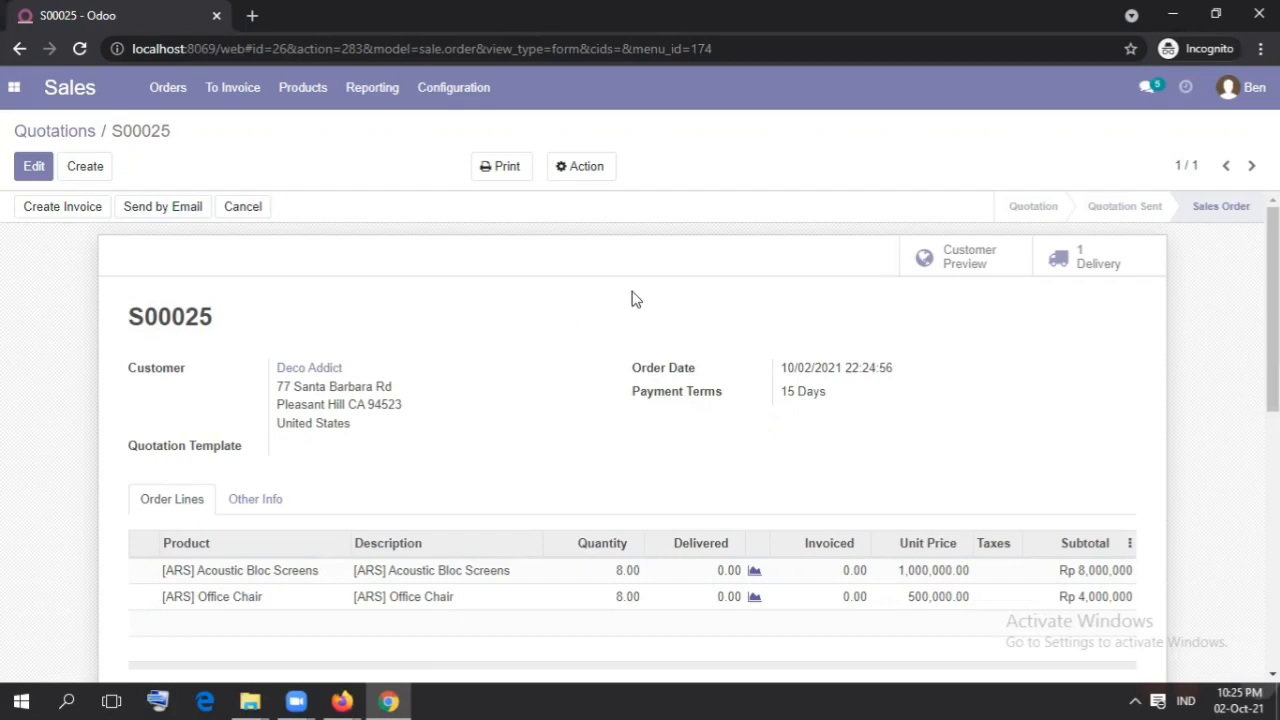
{"action": "scroll", "coordinate": [1272, 300], "scroll_direction": "down", "scroll_amount": 4}
{"action": "left_click_drag", "start_coordinate": [1273, 455], "coordinate": [1273, 486]}
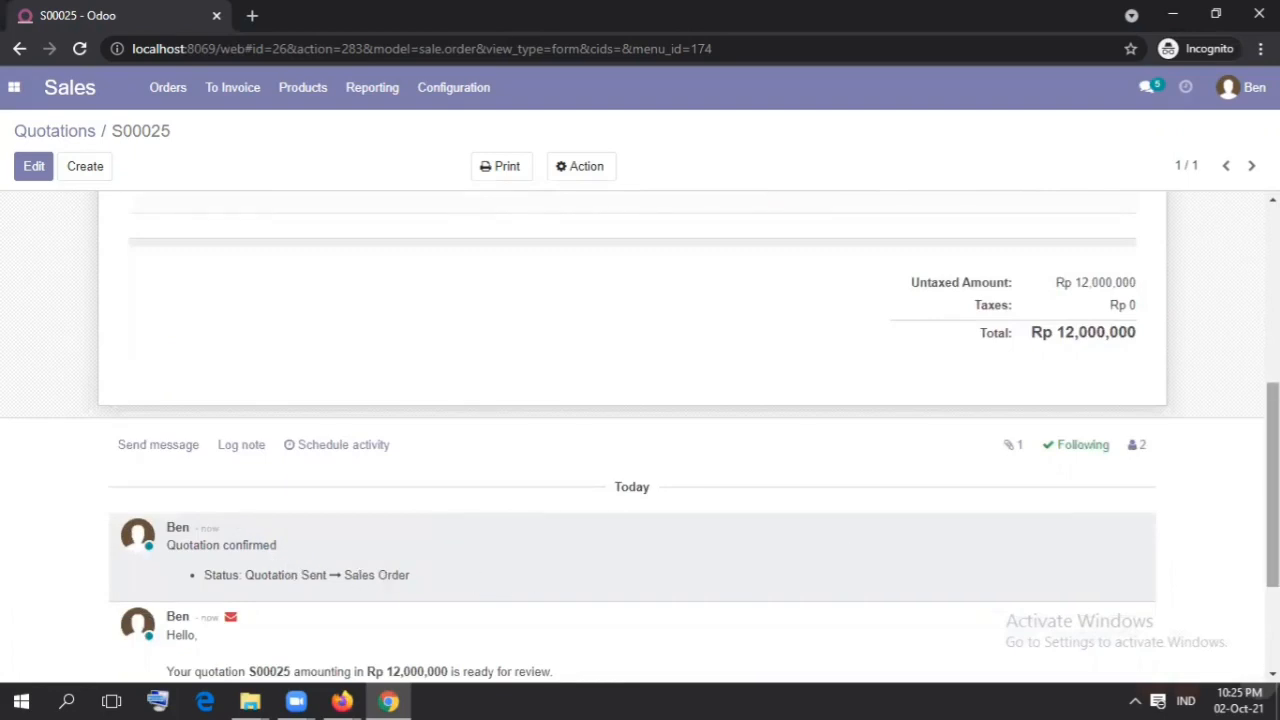
{"action": "left_click_drag", "start_coordinate": [1273, 454], "coordinate": [1273, 279]}
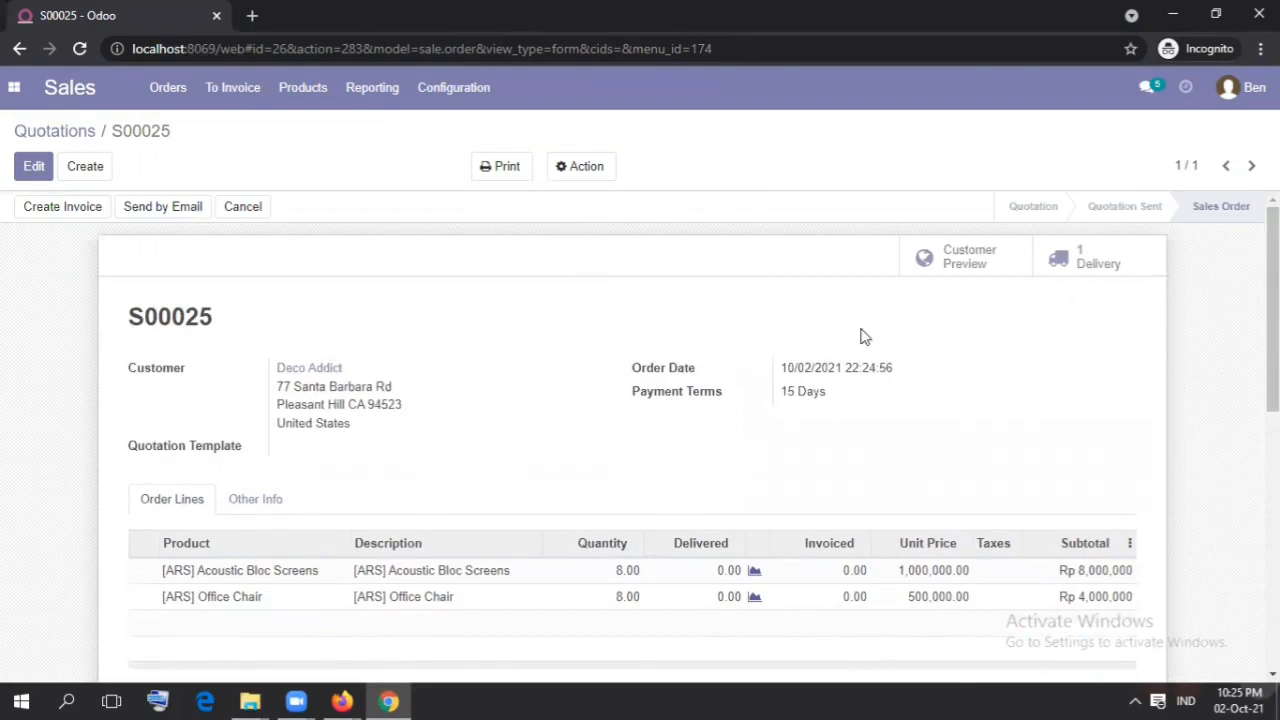
Step: Switch to the Odoo session in Firefox and open Deco Addict's ready delivery order in the Inventory app
{"action": "left_click", "coordinate": [366, 698]}
{"action": "left_click", "coordinate": [437, 634]}
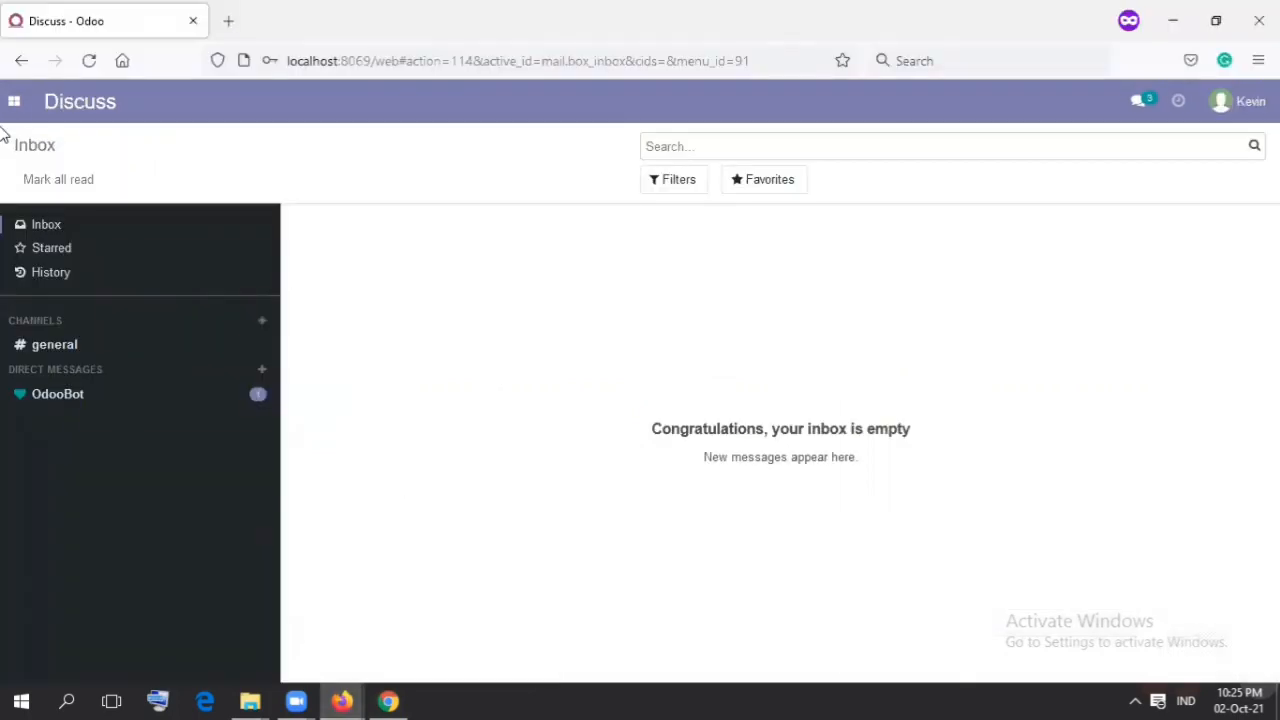
{"action": "left_click", "coordinate": [10, 110]}
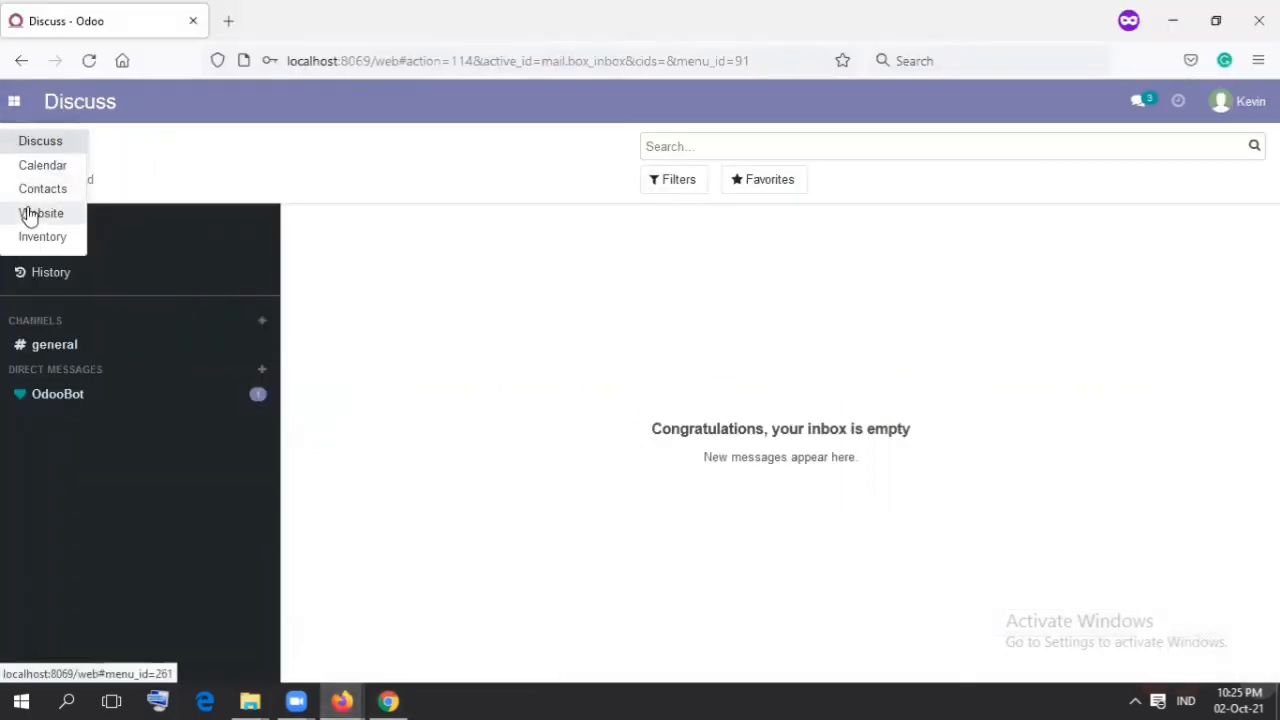
{"action": "left_click", "coordinate": [38, 240]}
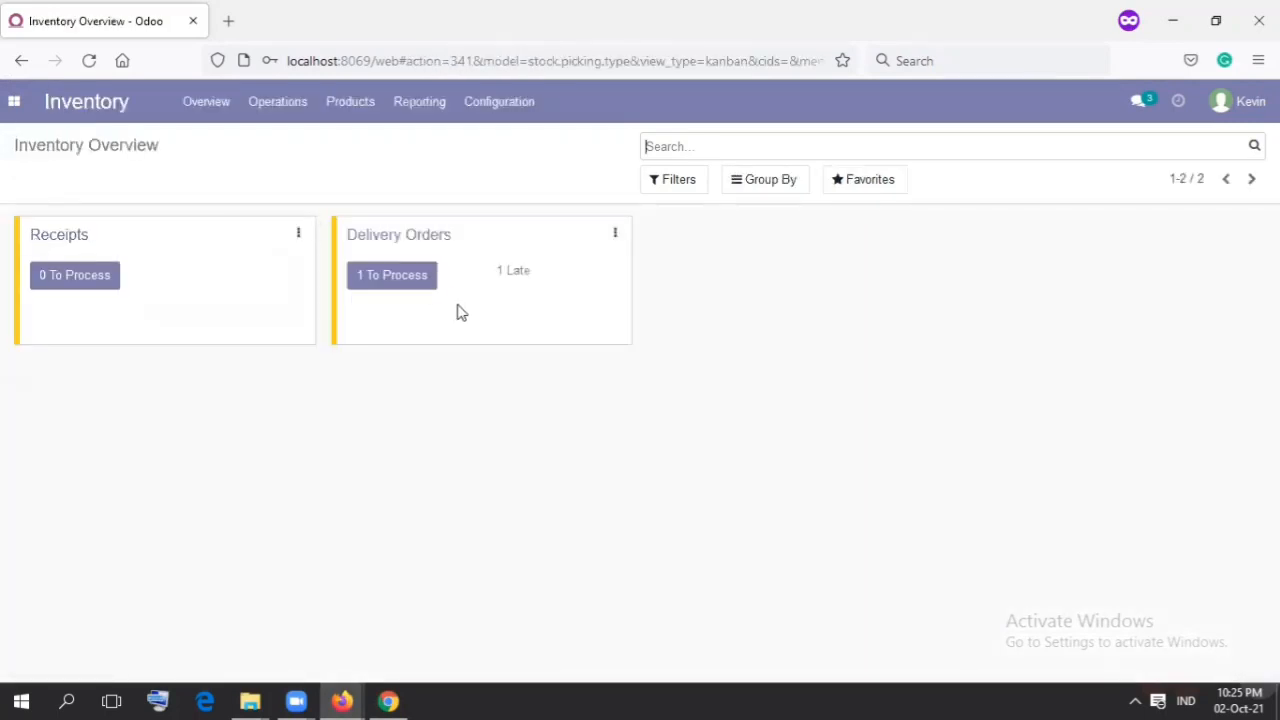
{"action": "left_click", "coordinate": [417, 286]}
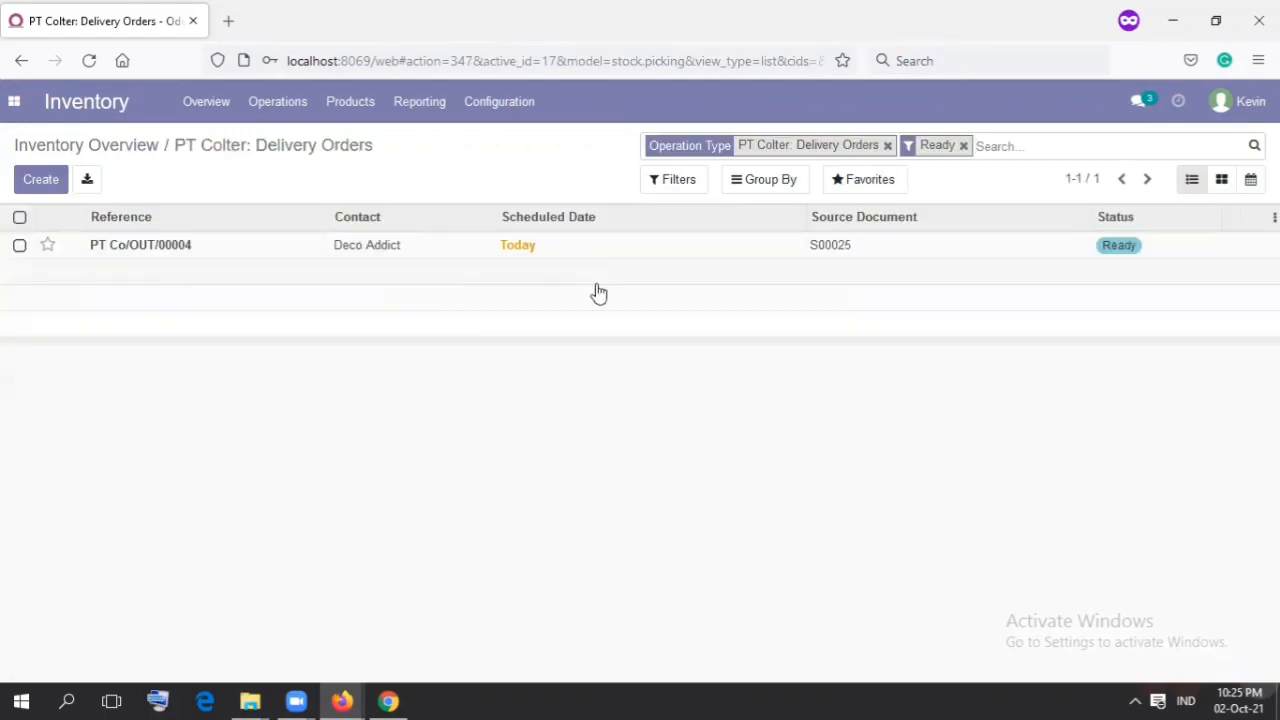
{"action": "left_click", "coordinate": [370, 250]}
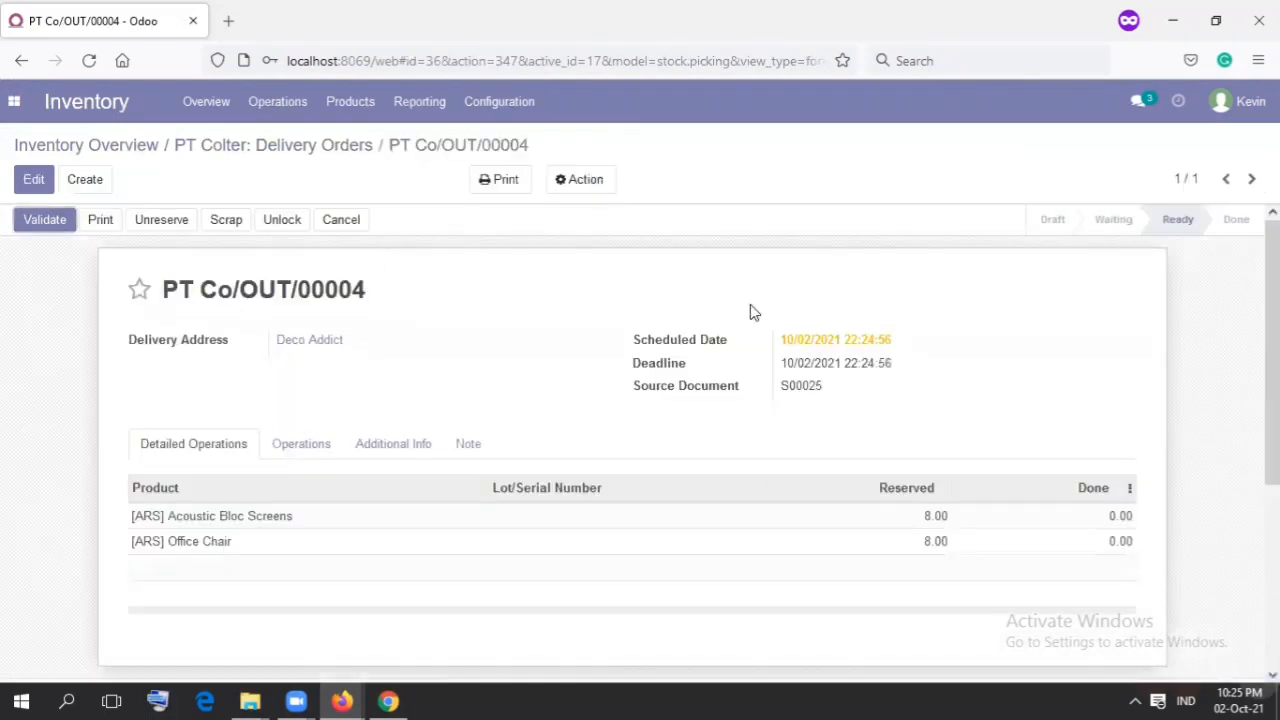
{"action": "scroll", "coordinate": [1272, 350], "scroll_direction": "down", "scroll_amount": 1}
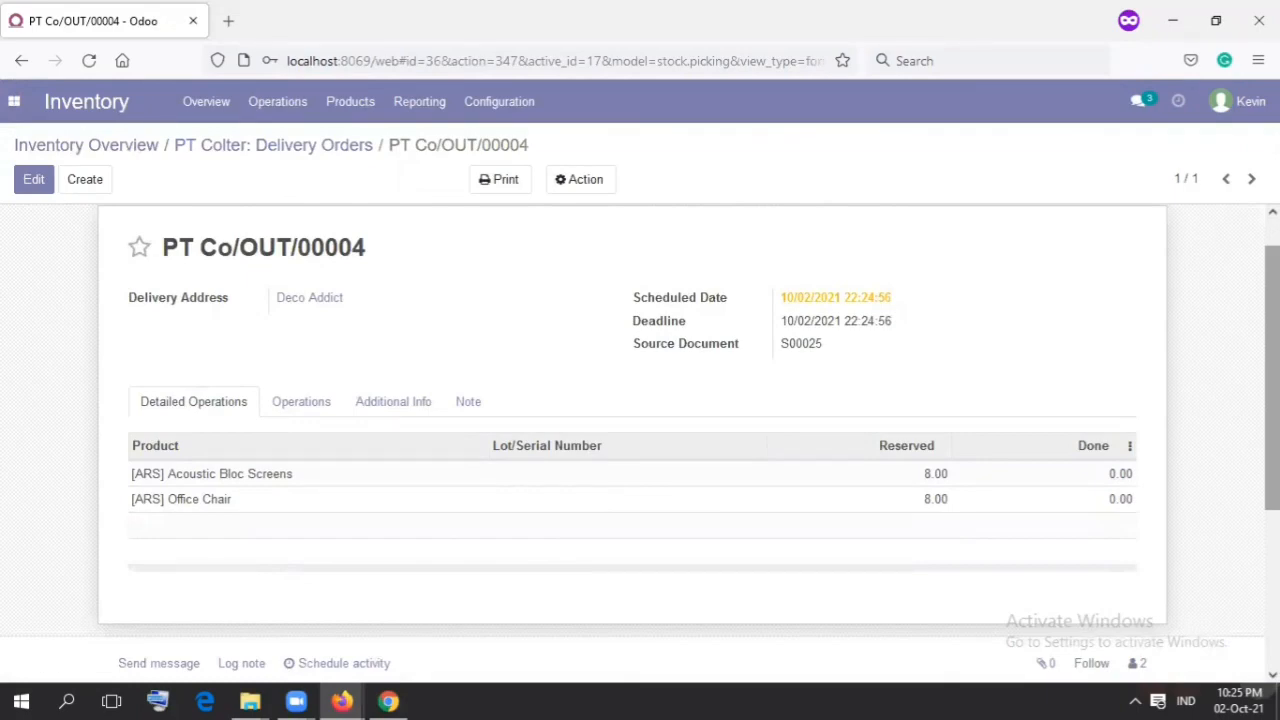
{"action": "scroll", "coordinate": [1272, 380], "scroll_direction": "down", "scroll_amount": 2}
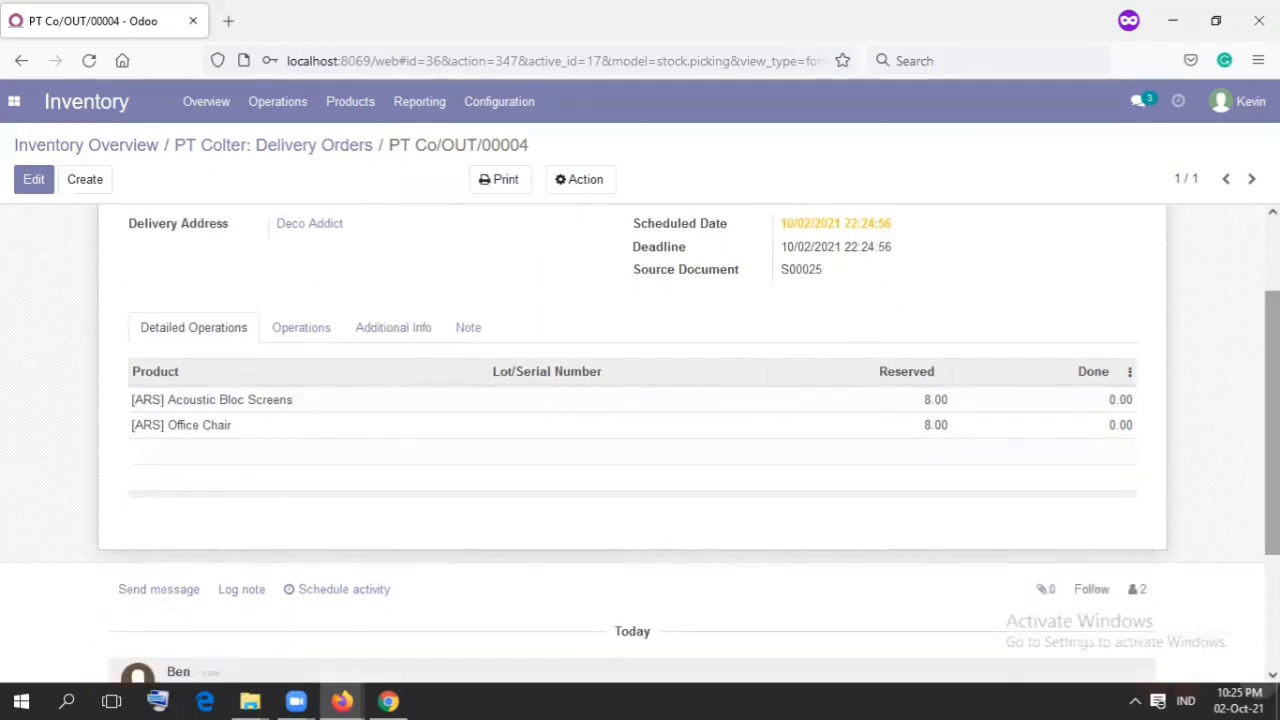
{"action": "left_click", "coordinate": [1108, 401]}
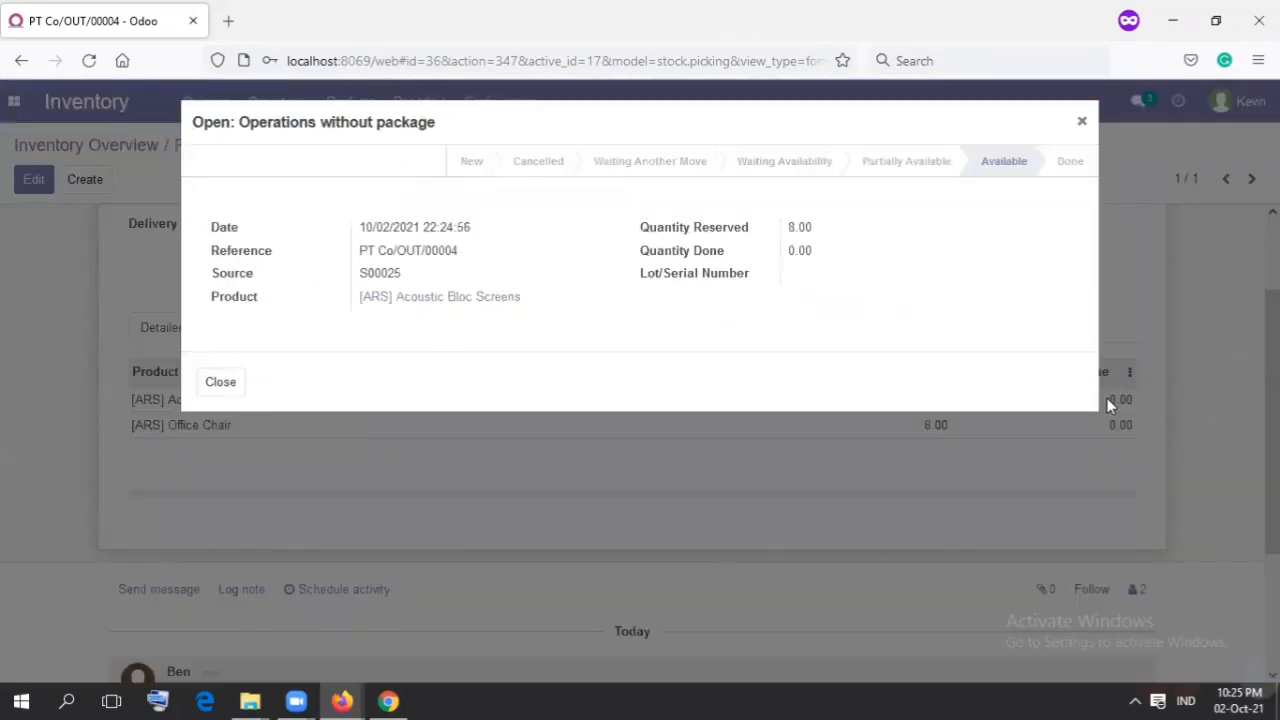
{"action": "left_click", "coordinate": [205, 385]}
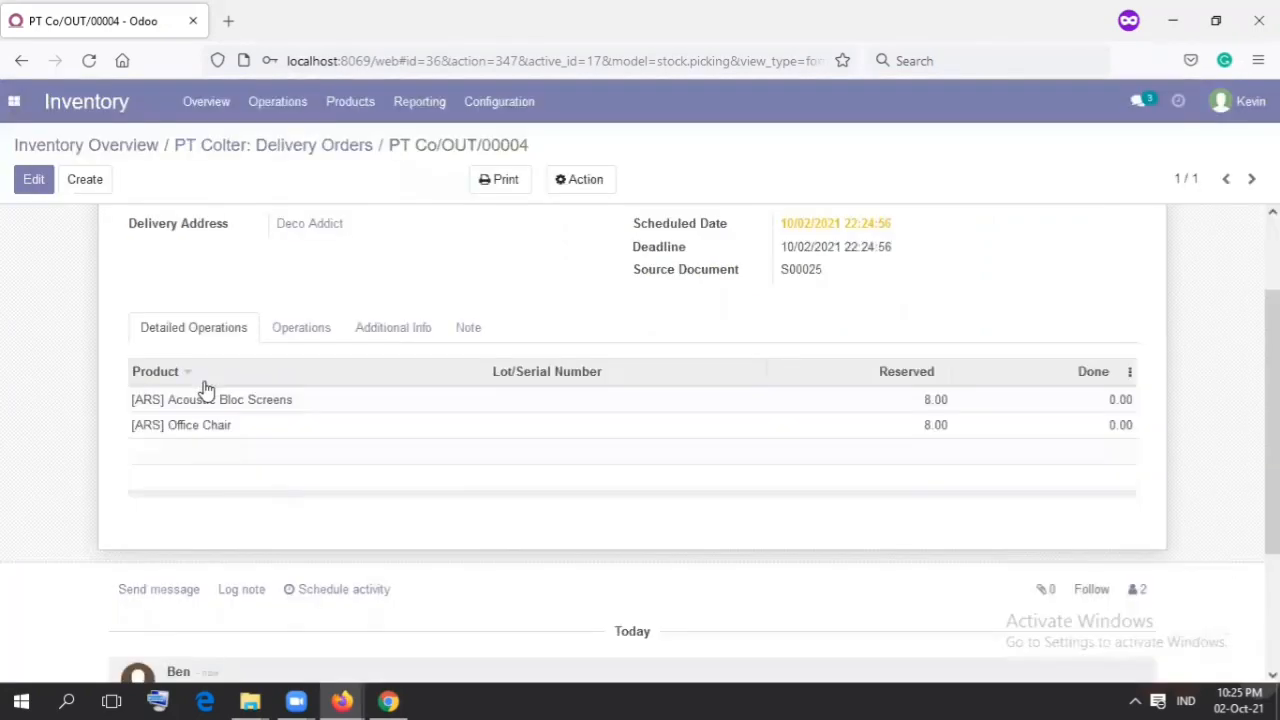
Step: Edit the delivery order and set the done quantity to 8 for both [ARS] Acoustic Bloc Screens and [ARS] Office Chair
{"action": "left_click", "coordinate": [28, 186]}
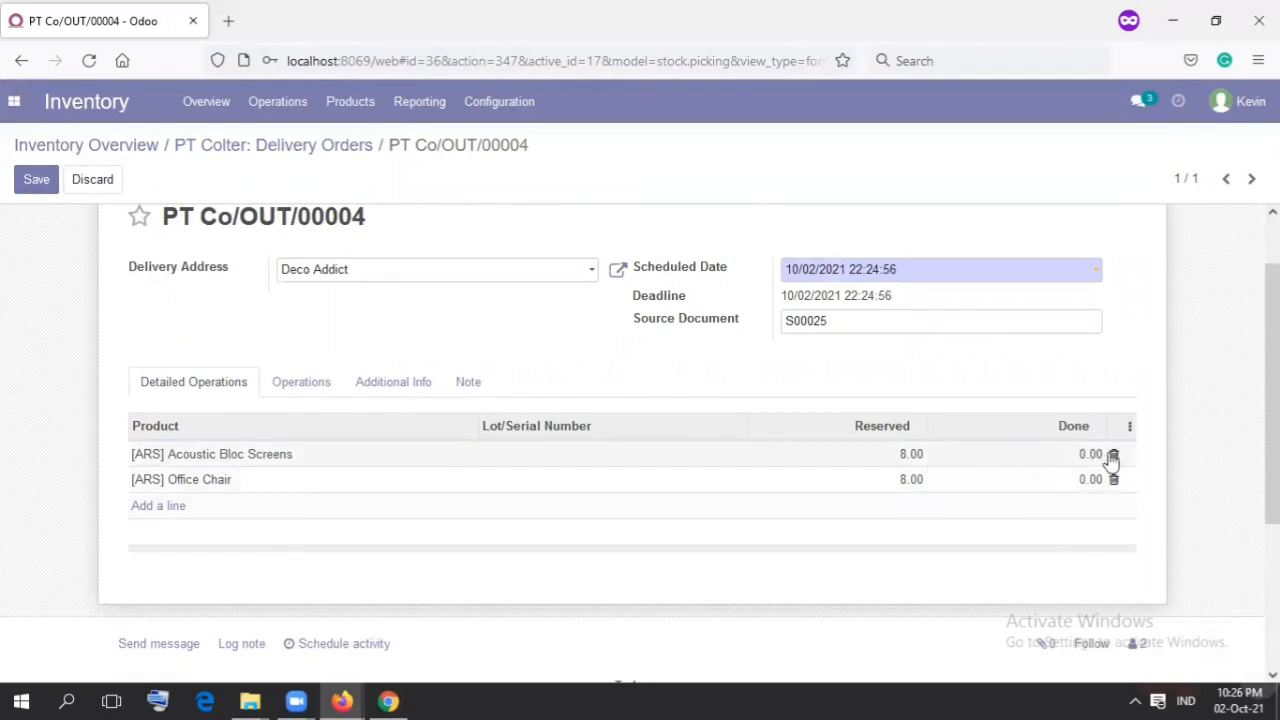
{"action": "left_click", "coordinate": [1081, 454]}
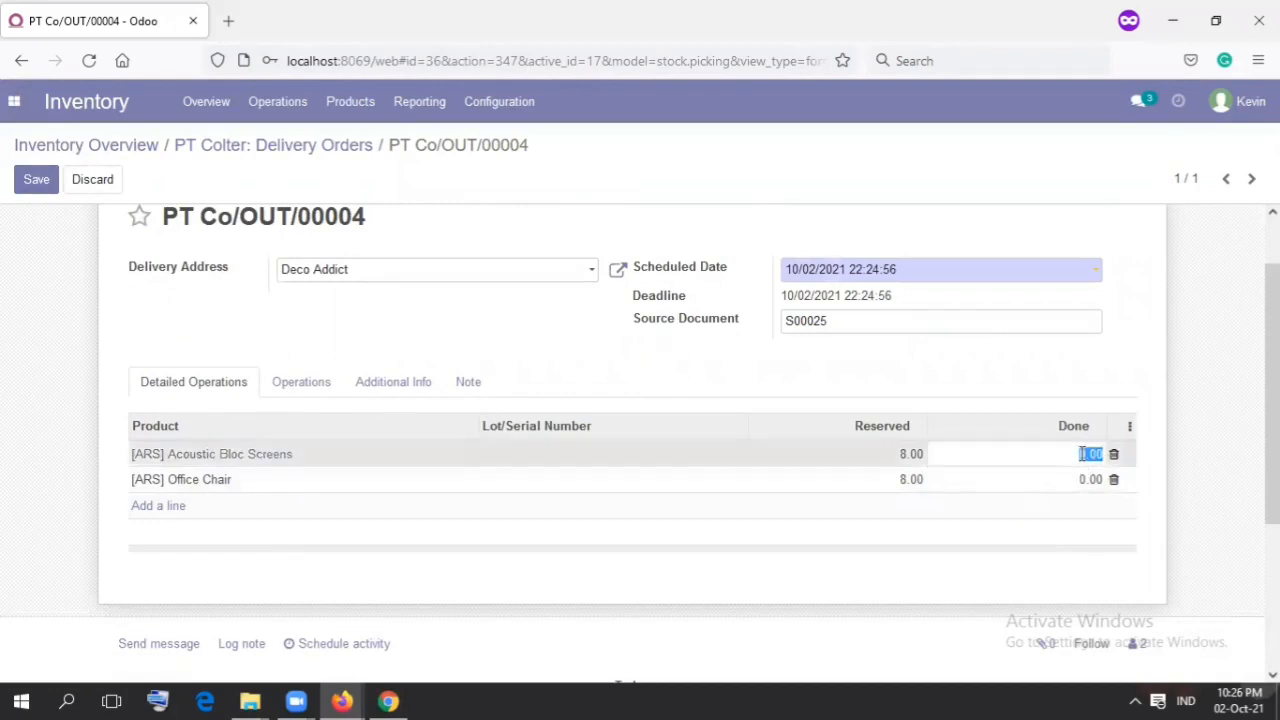
{"action": "type", "text": "8"}
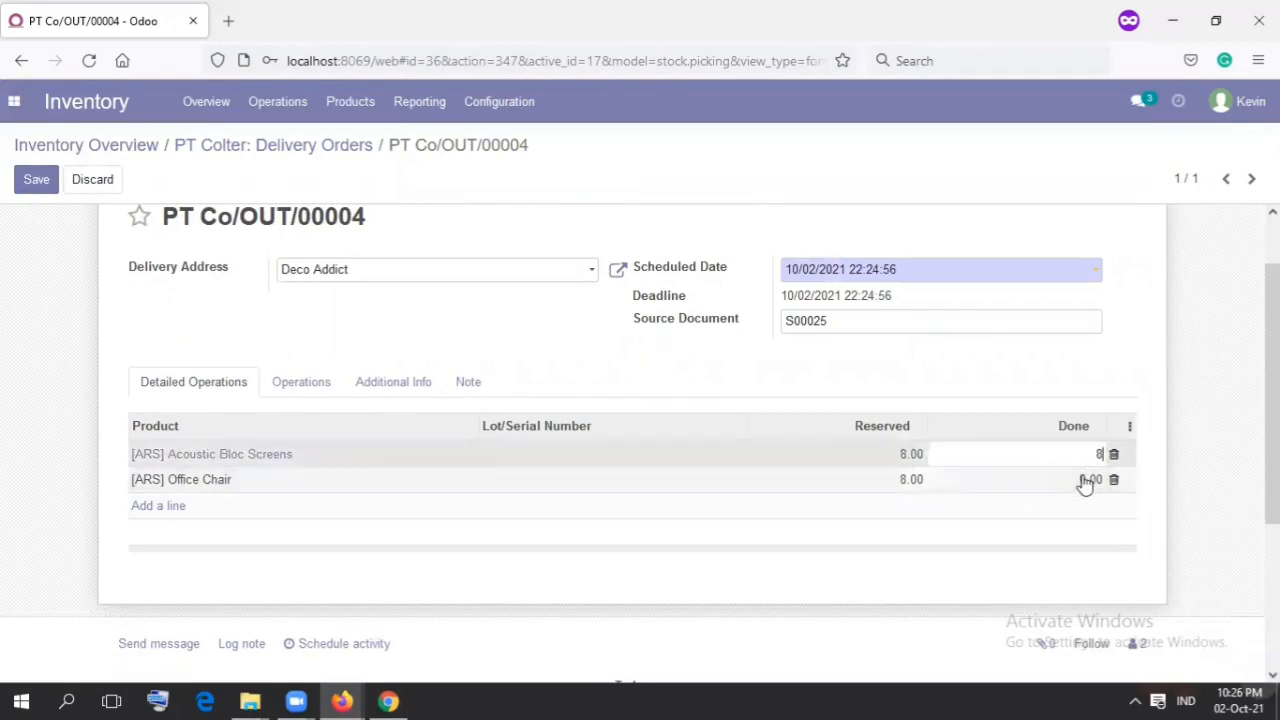
{"action": "left_click", "coordinate": [1085, 481]}
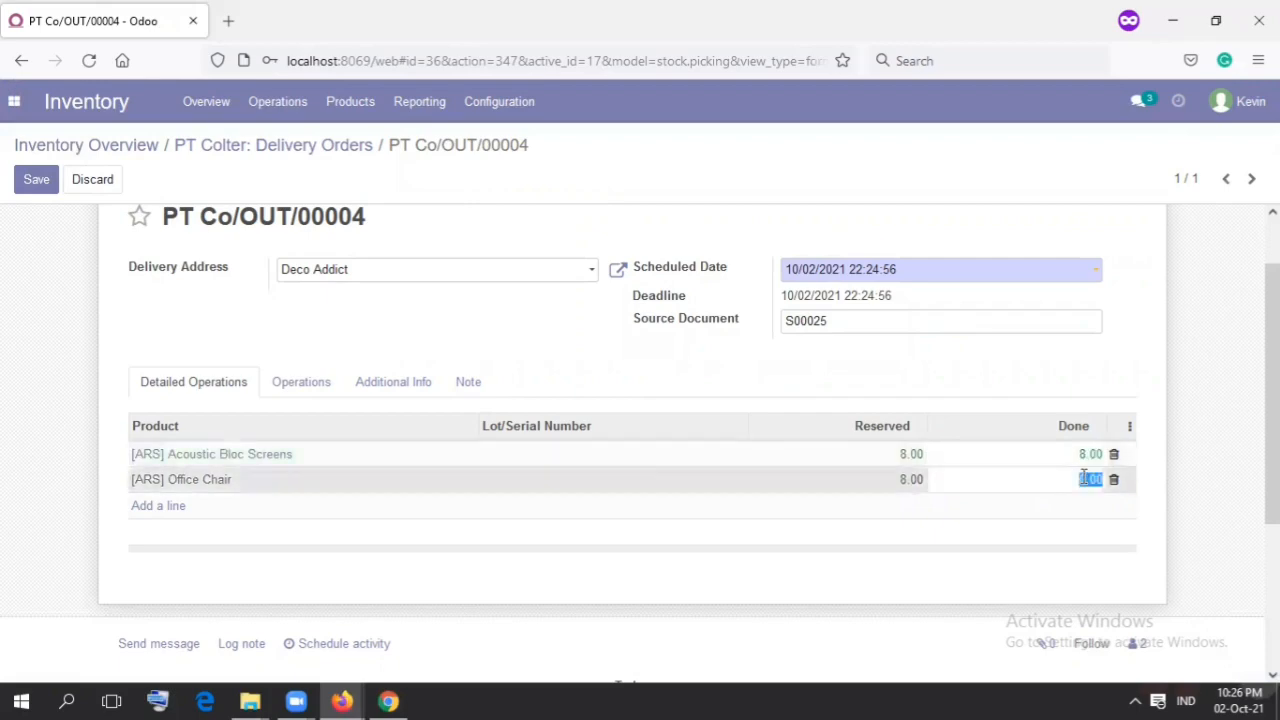
{"action": "type", "text": "8"}
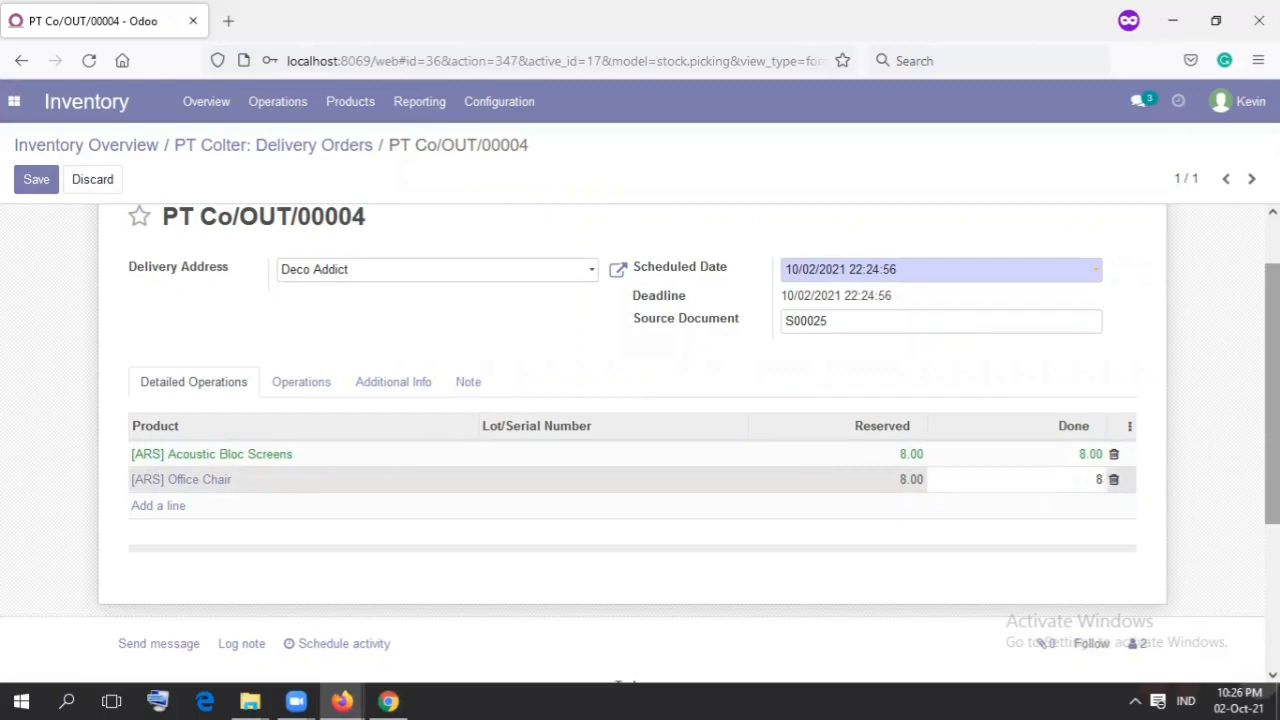
Step: Save the delivery order and validate it, confirming the SMS text message notification
{"action": "scroll", "coordinate": [640, 444], "scroll_direction": "down", "scroll_amount": 3}
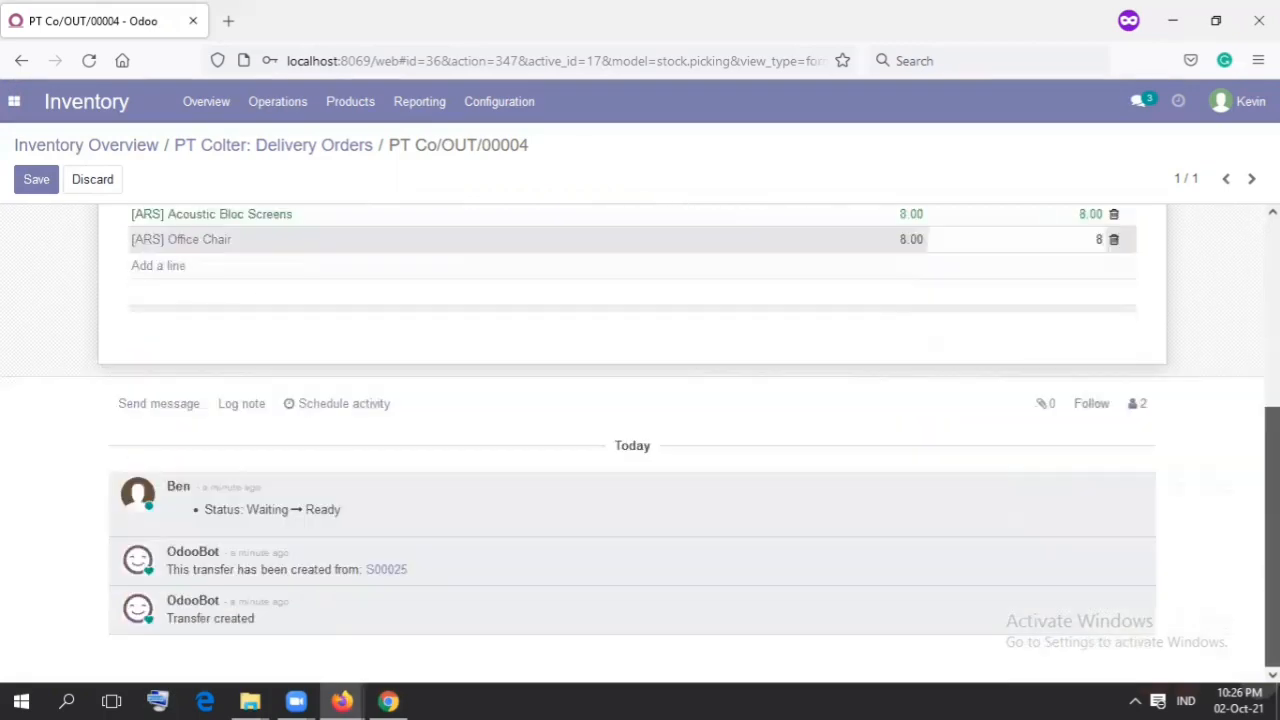
{"action": "scroll", "coordinate": [617, 306], "scroll_direction": "up", "scroll_amount": 5}
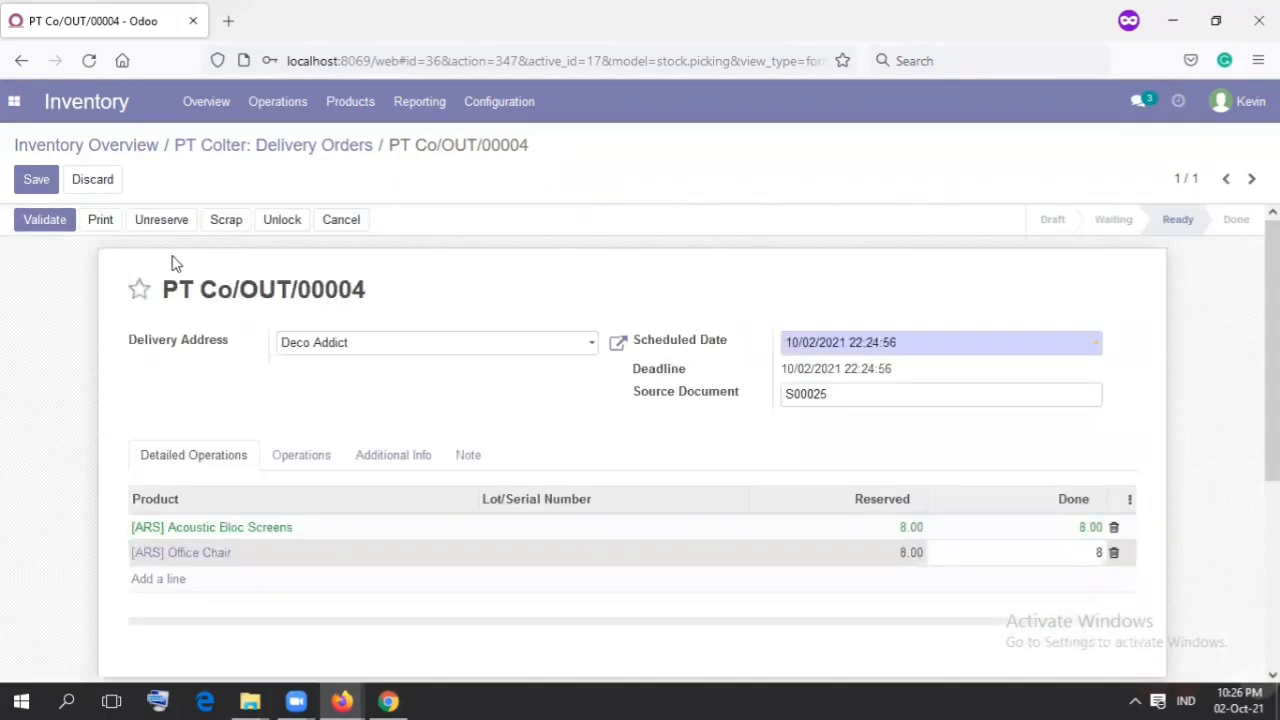
{"action": "left_click", "coordinate": [36, 185]}
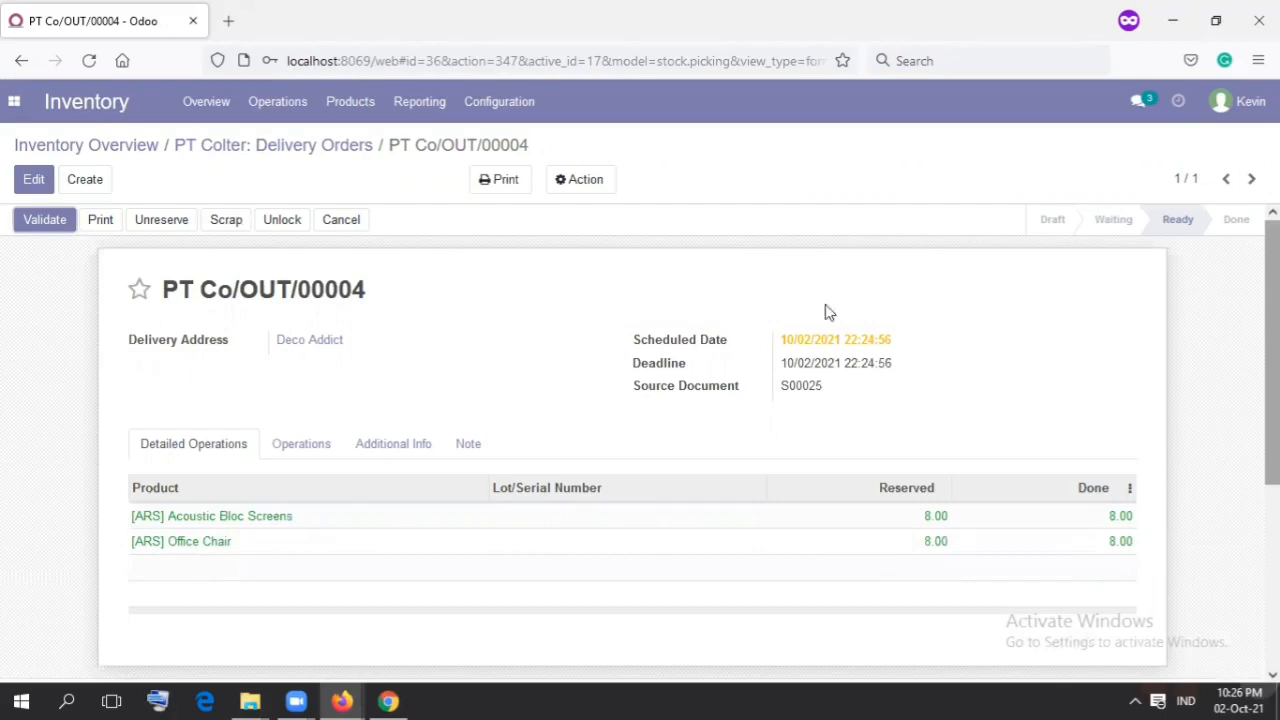
{"action": "left_click", "coordinate": [58, 226]}
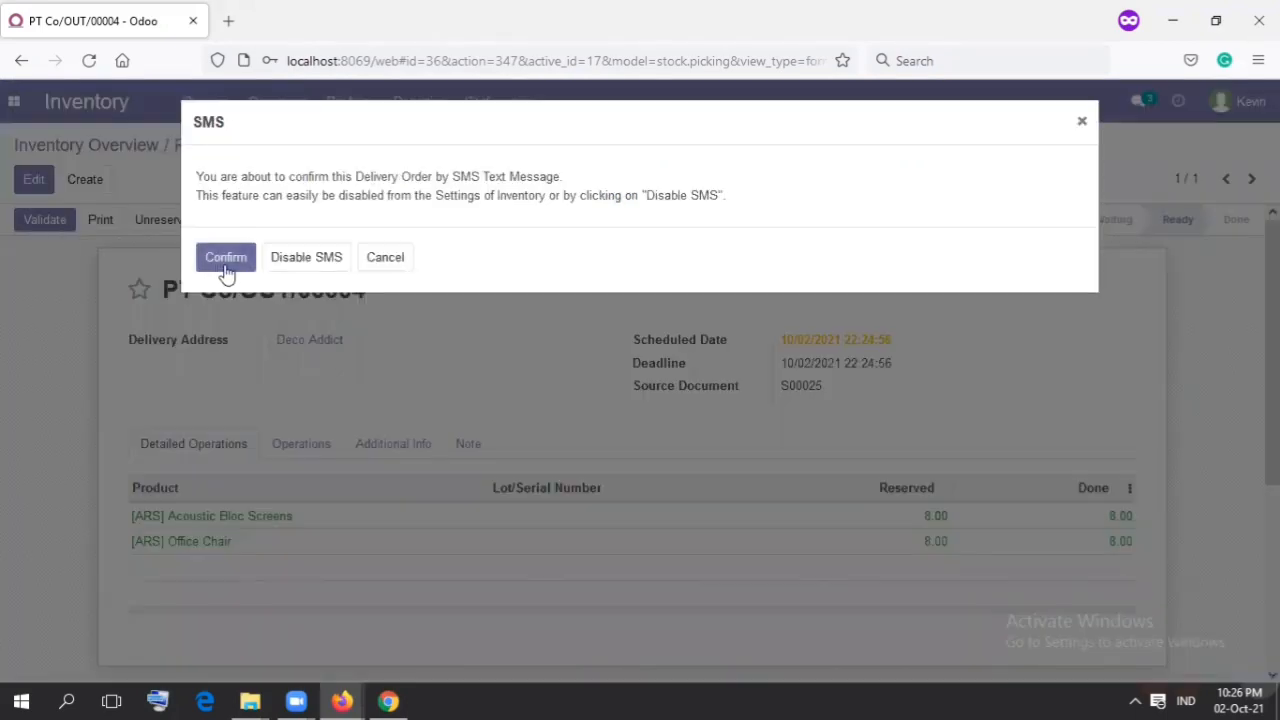
{"action": "left_click", "coordinate": [226, 266]}
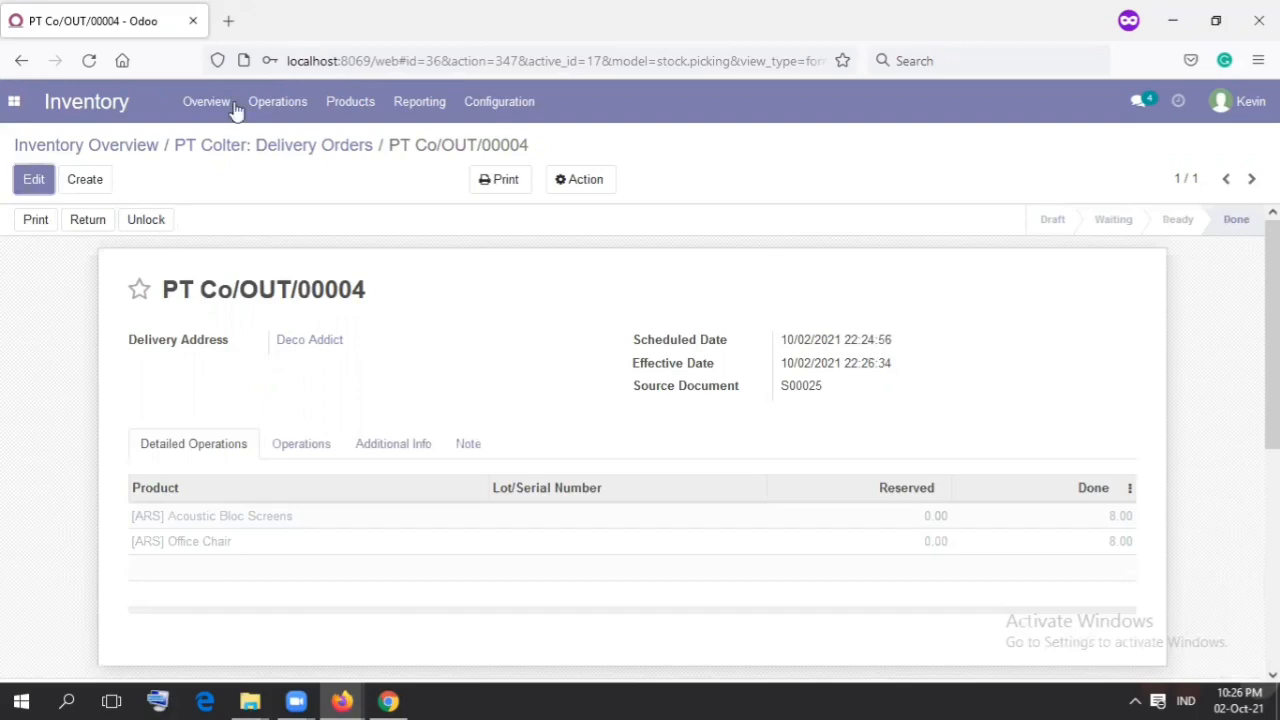
Step: Check the on-hand stock of the [ARS] products in the Inventory product list
{"action": "left_click", "coordinate": [333, 105]}
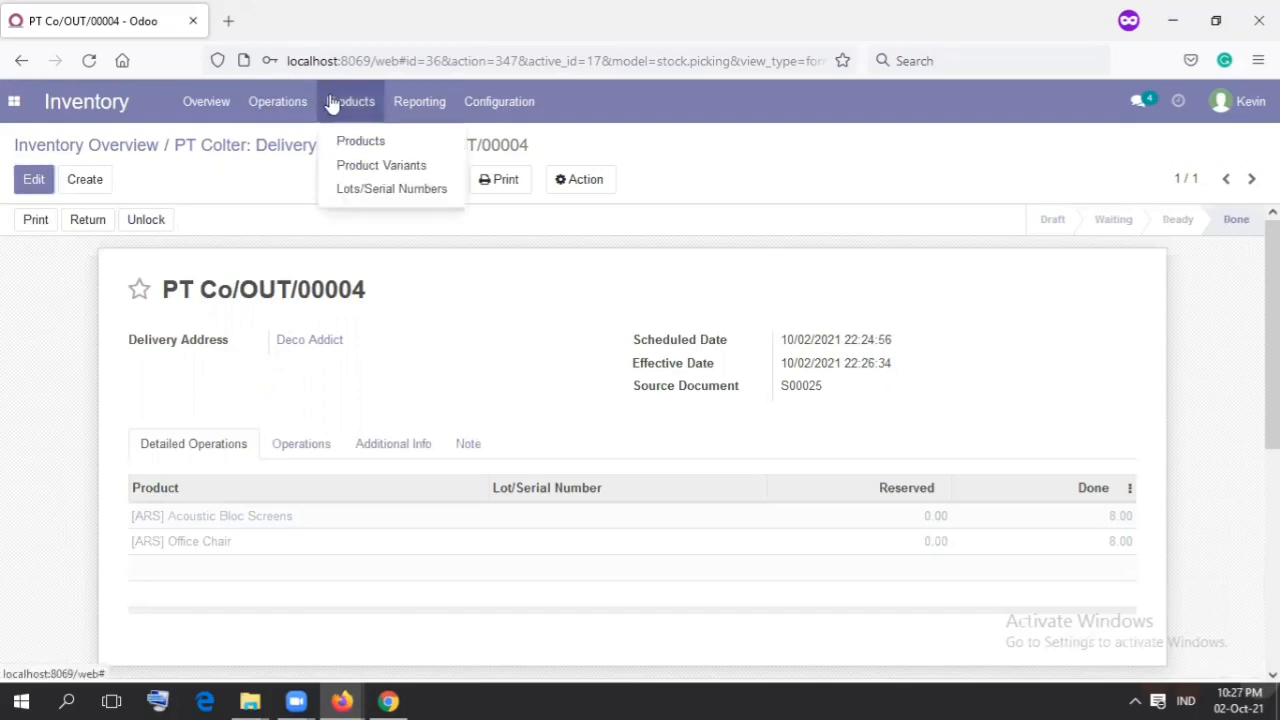
{"action": "left_click", "coordinate": [343, 139]}
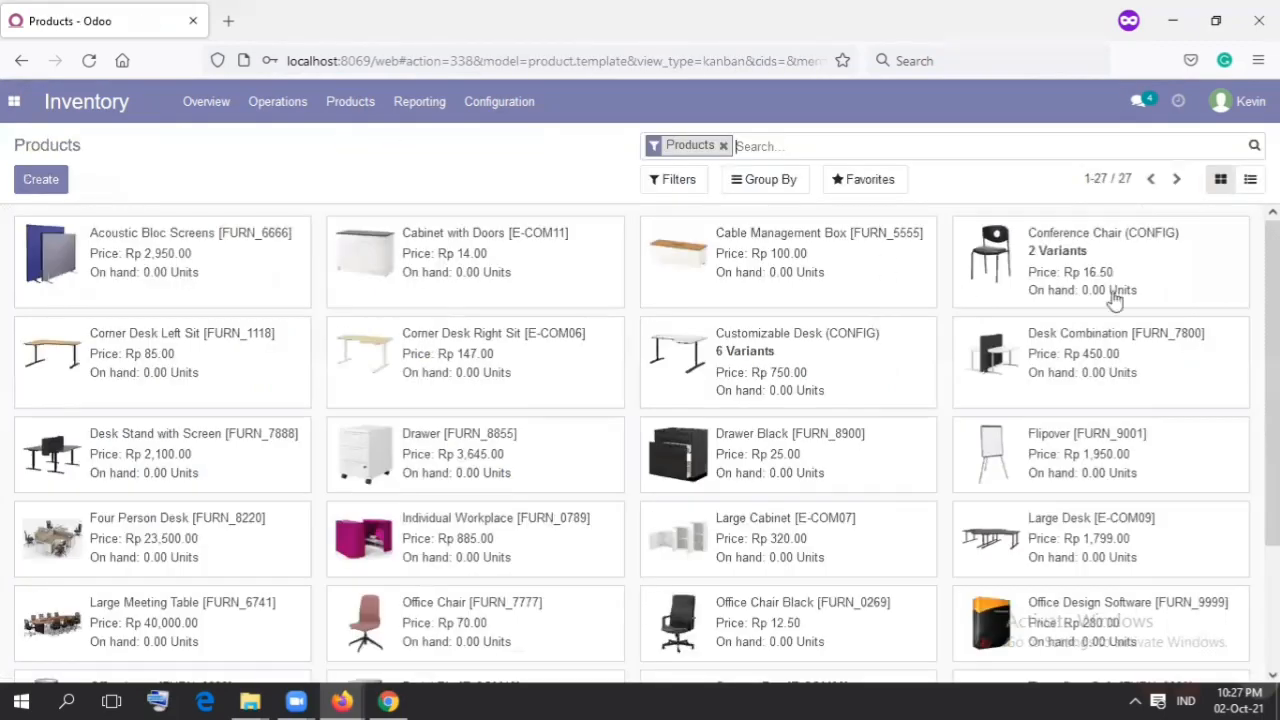
{"action": "scroll", "coordinate": [1128, 532], "scroll_direction": "down", "scroll_amount": 3}
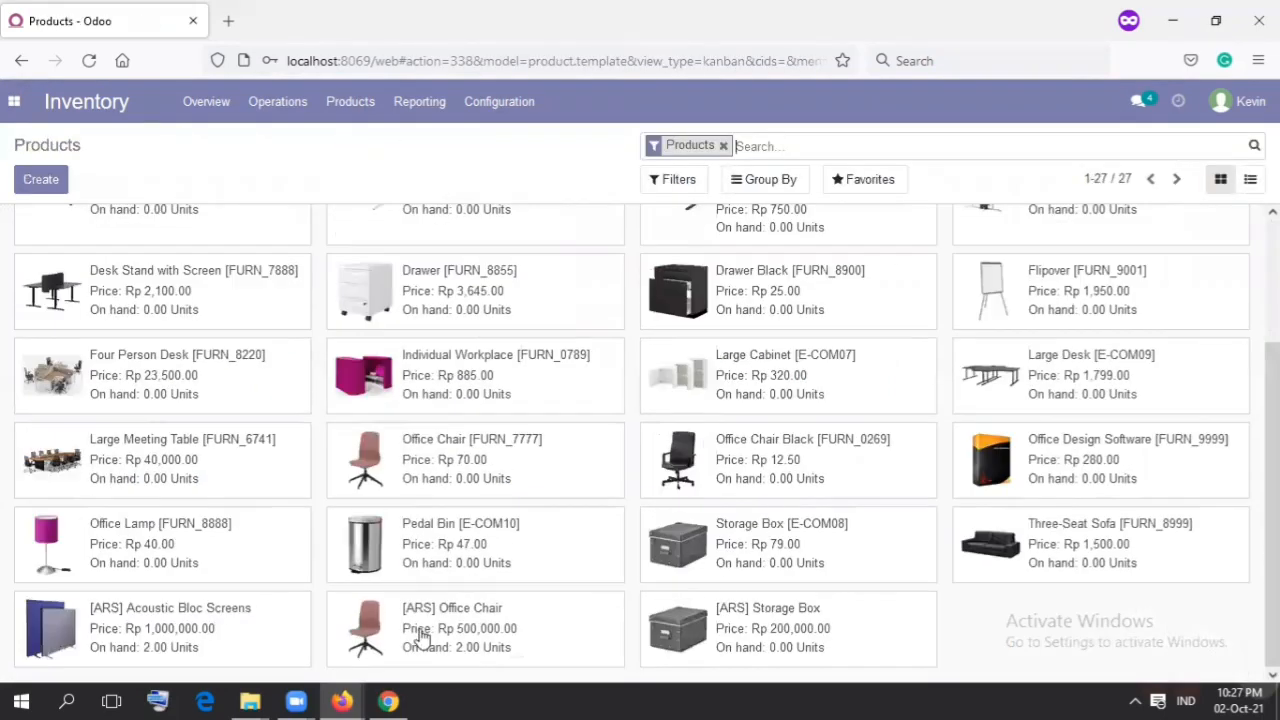